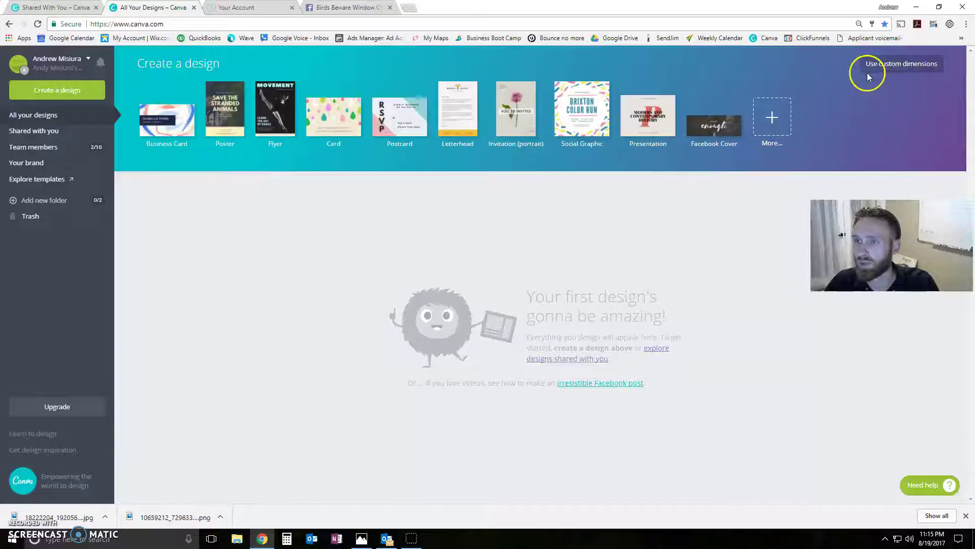
Step: Open 'Shared with you' to list the four shared 4x6 postcard templates
{"action": "left_click", "coordinate": [895, 67]}
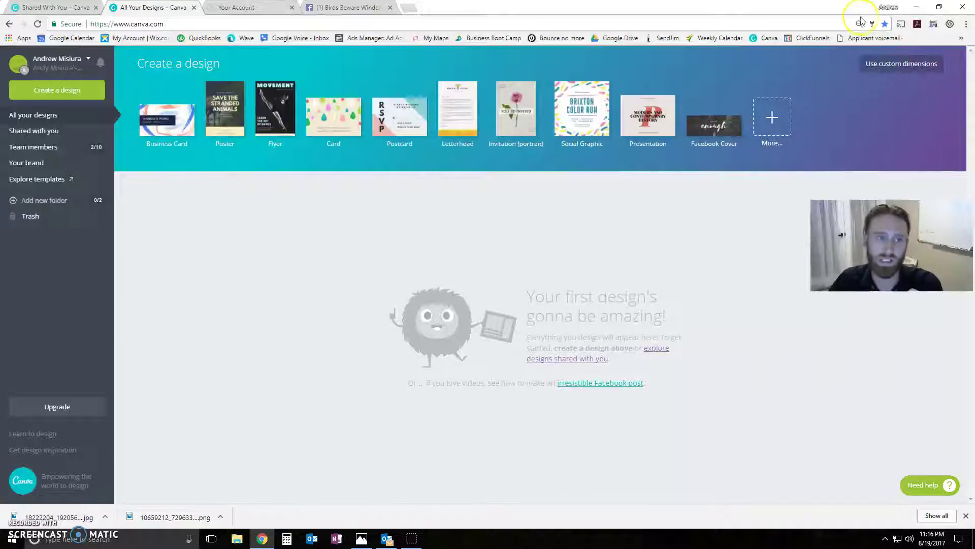
{"action": "left_click", "coordinate": [45, 136]}
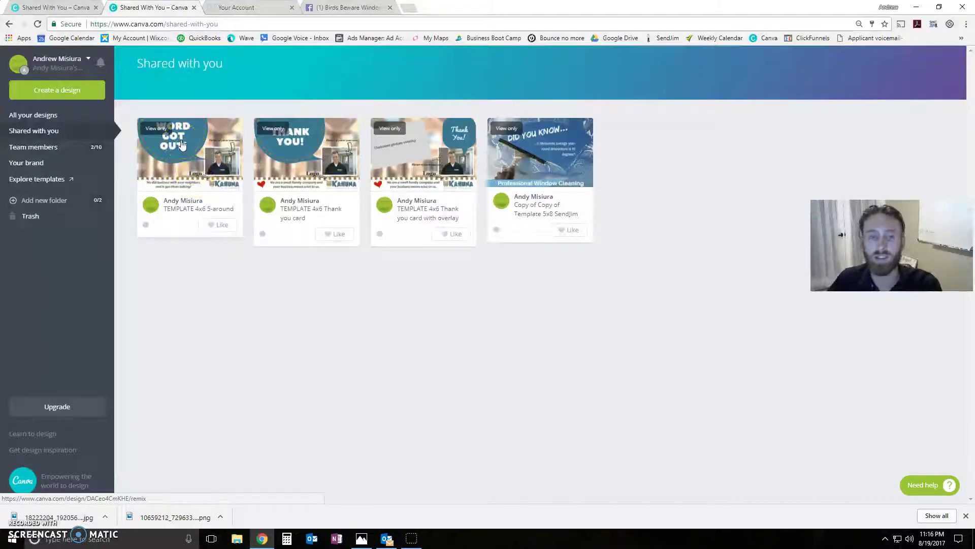
{"action": "left_click", "coordinate": [203, 169]}
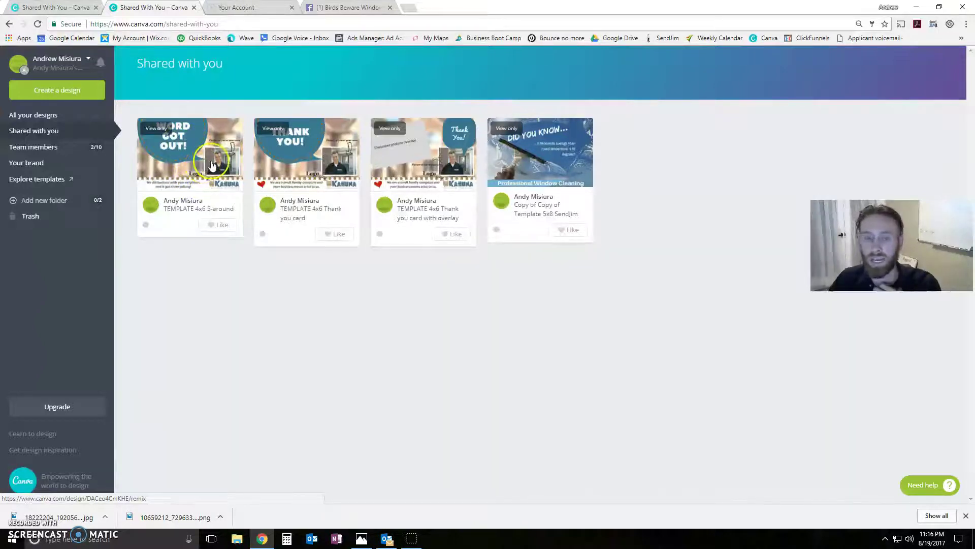
{"action": "left_click", "coordinate": [213, 163]}
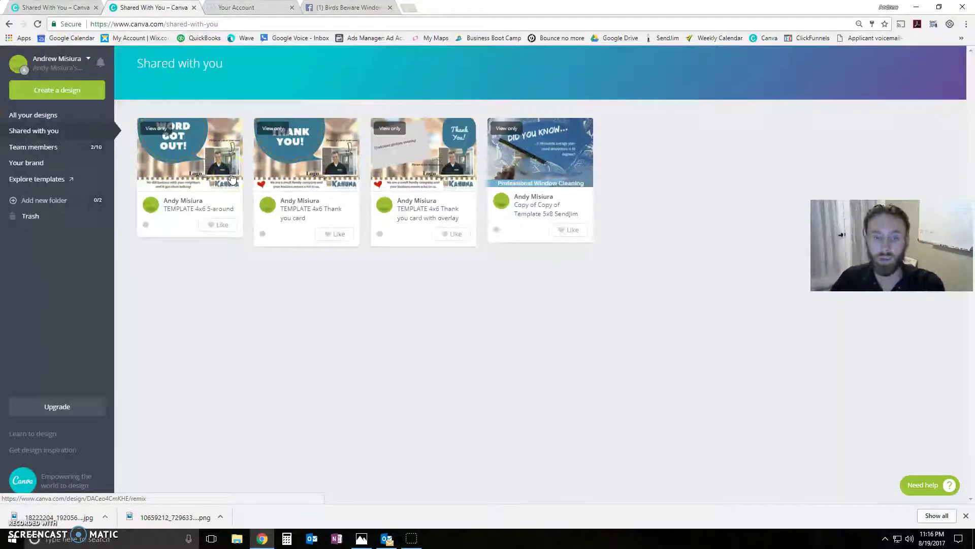
{"action": "left_click", "coordinate": [263, 192]}
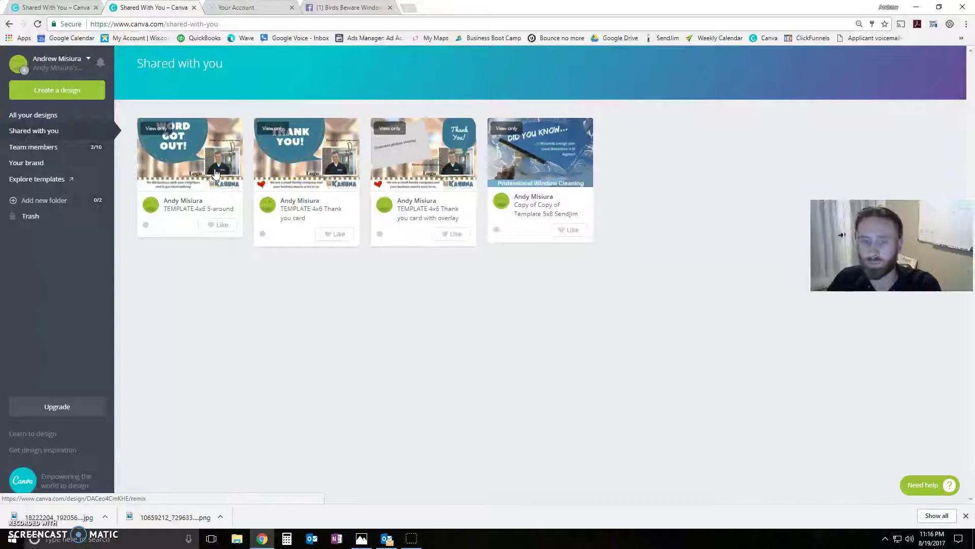
{"action": "left_click", "coordinate": [276, 286]}
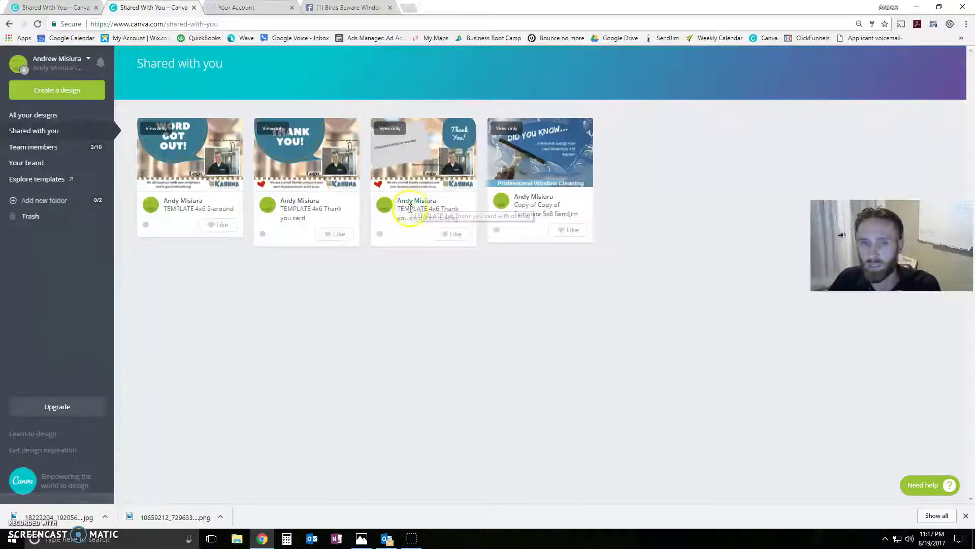
{"action": "left_click", "coordinate": [406, 226]}
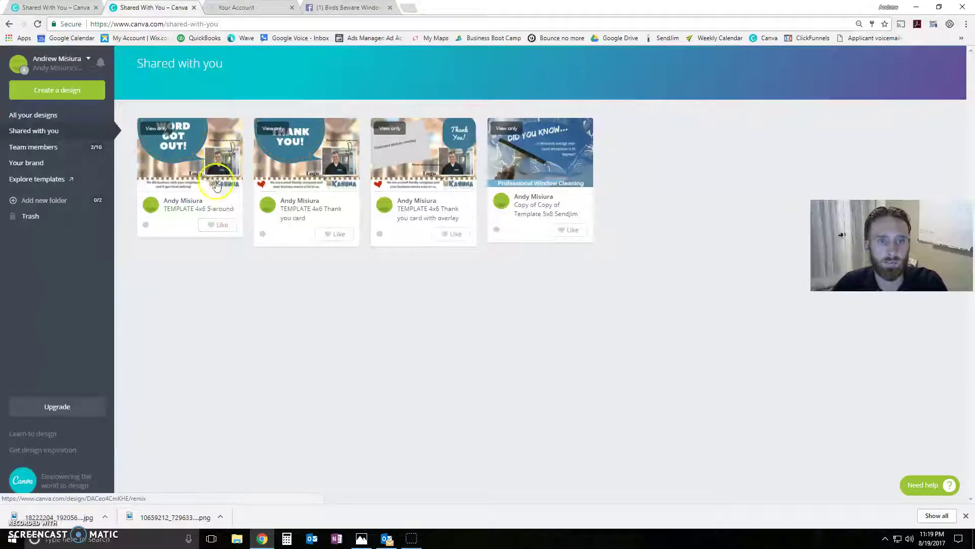
Step: Preview both sides of TEMPLATE 4x6 5-around, then open it as an editable copy
{"action": "left_click", "coordinate": [201, 154]}
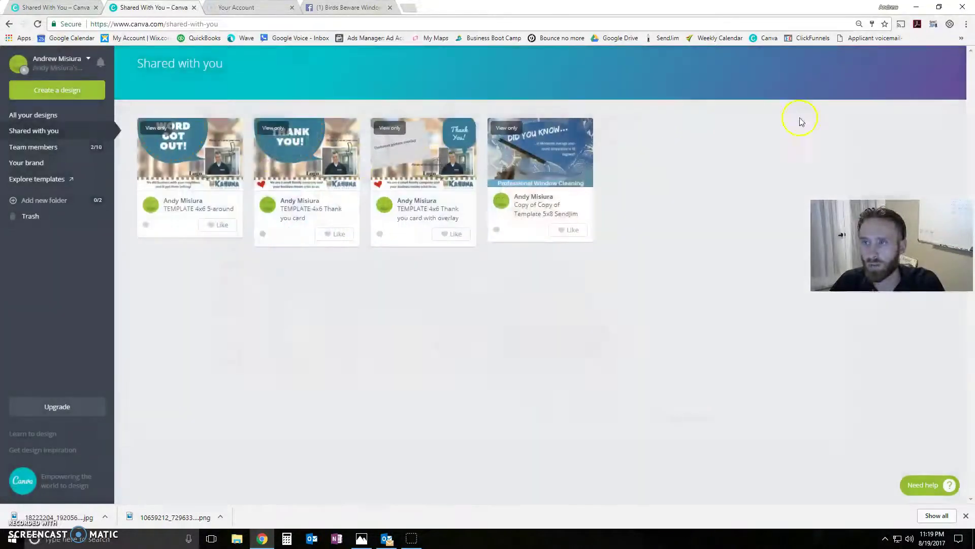
{"action": "left_click", "coordinate": [929, 77]}
{"action": "left_click", "coordinate": [165, 146]}
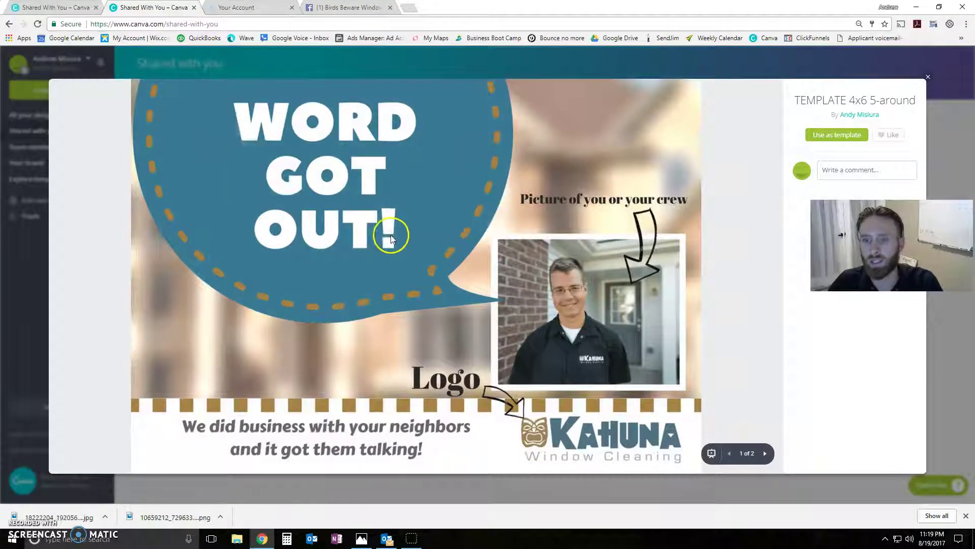
{"action": "left_click", "coordinate": [766, 452]}
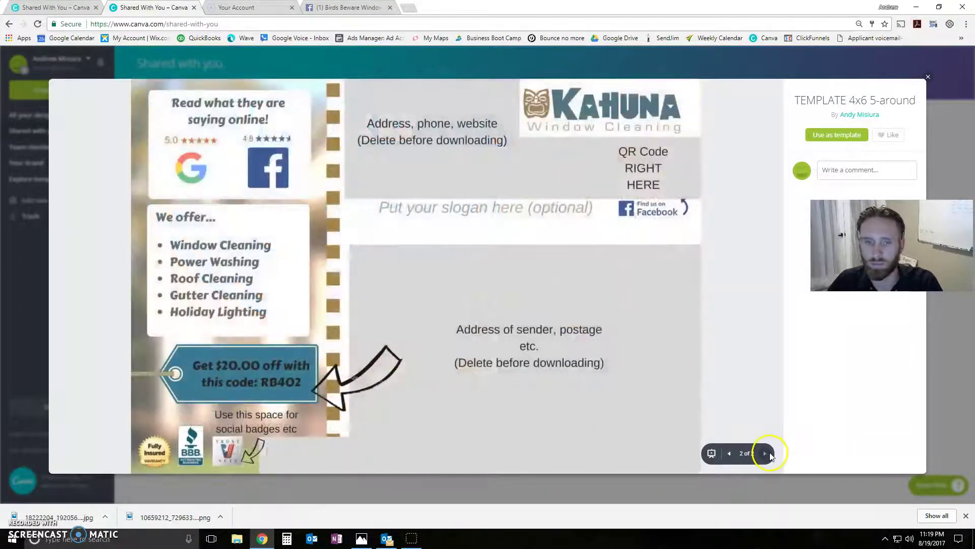
{"action": "left_click", "coordinate": [731, 453]}
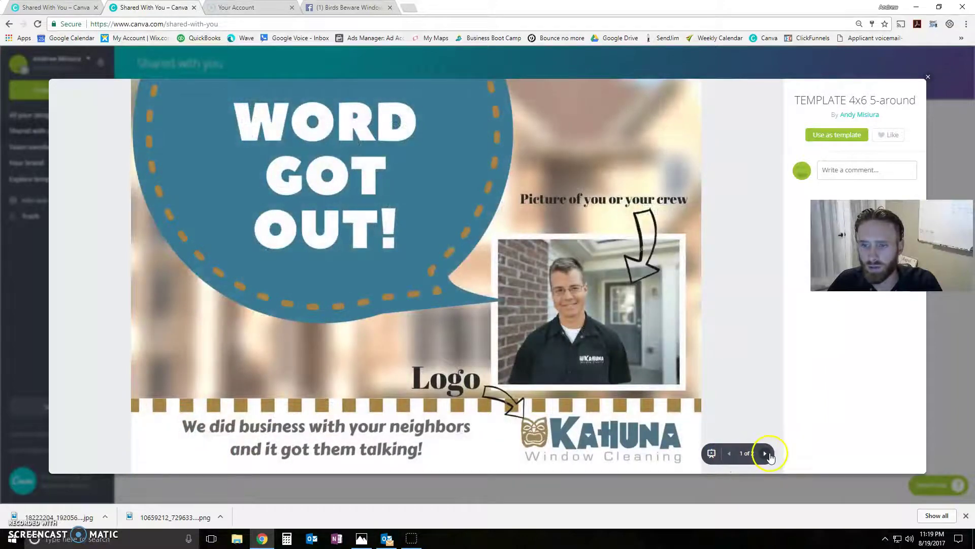
{"action": "left_click", "coordinate": [765, 453]}
{"action": "left_click", "coordinate": [730, 453]}
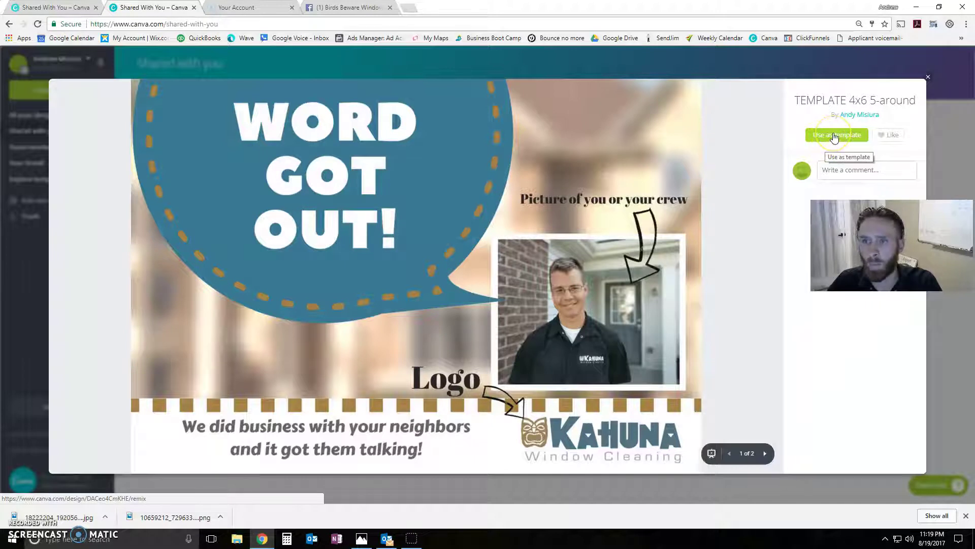
{"action": "left_click", "coordinate": [835, 138]}
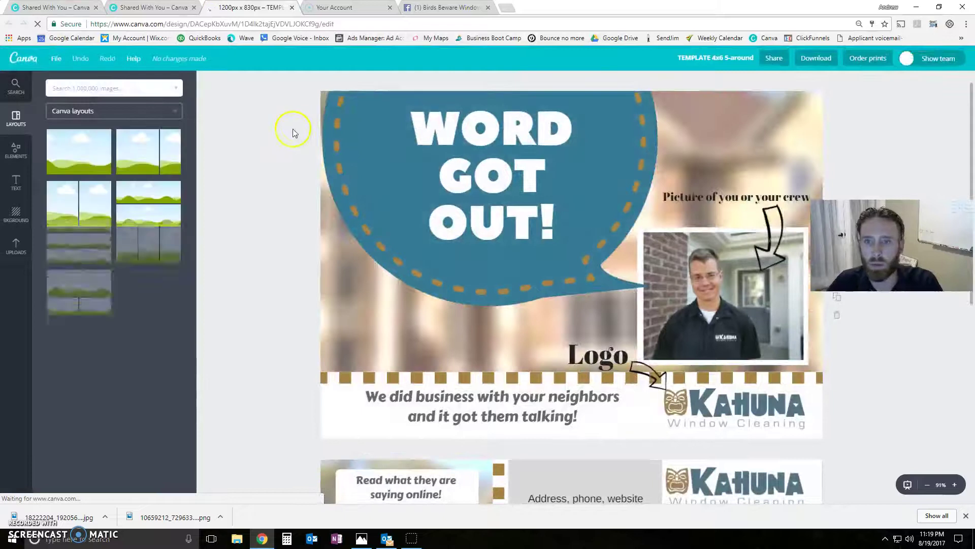
Step: Save the new TEMPLATE 4x6 5-around design from the File menu
{"action": "scroll", "coordinate": [283, 140], "scroll_direction": "down", "scroll_amount": 6}
{"action": "scroll", "coordinate": [283, 145], "scroll_direction": "up", "scroll_amount": 7}
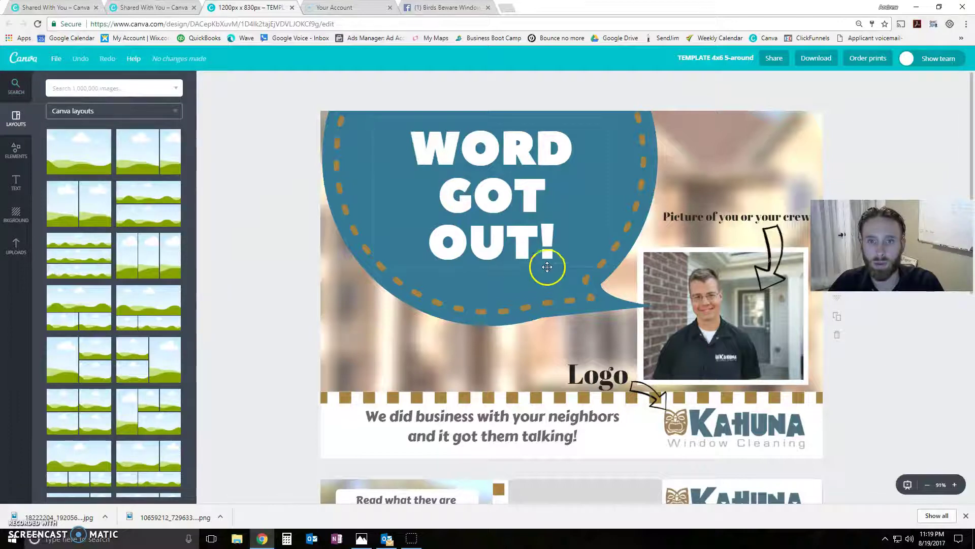
{"action": "left_click", "coordinate": [56, 59]}
{"action": "left_click", "coordinate": [49, 136]}
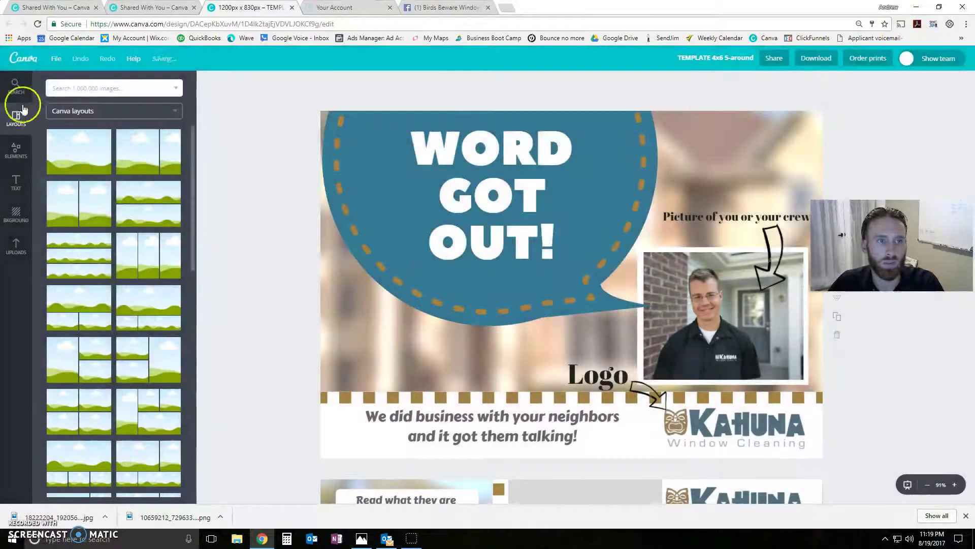
Step: Reopen the saved postcard from your designs and close the All Your Designs tab
{"action": "left_click", "coordinate": [21, 63]}
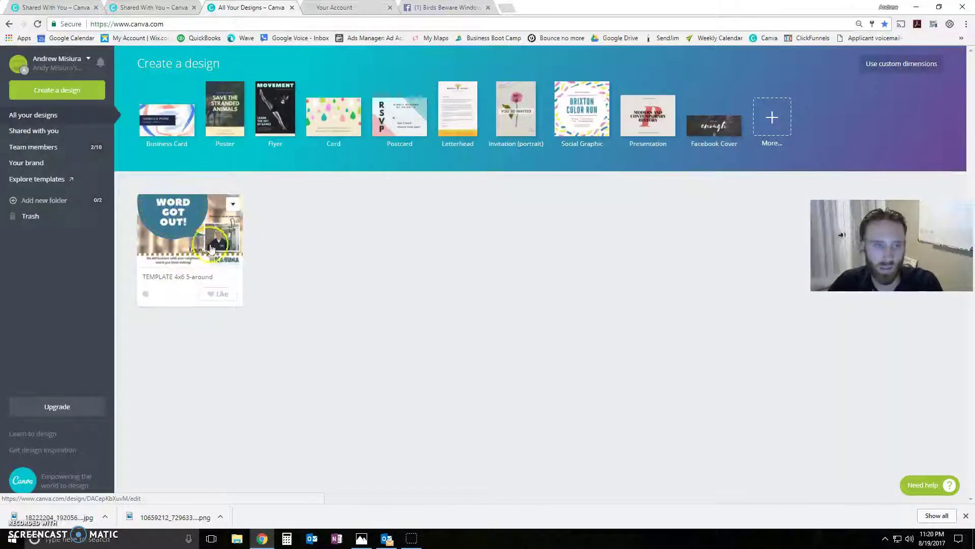
{"action": "left_click", "coordinate": [195, 228]}
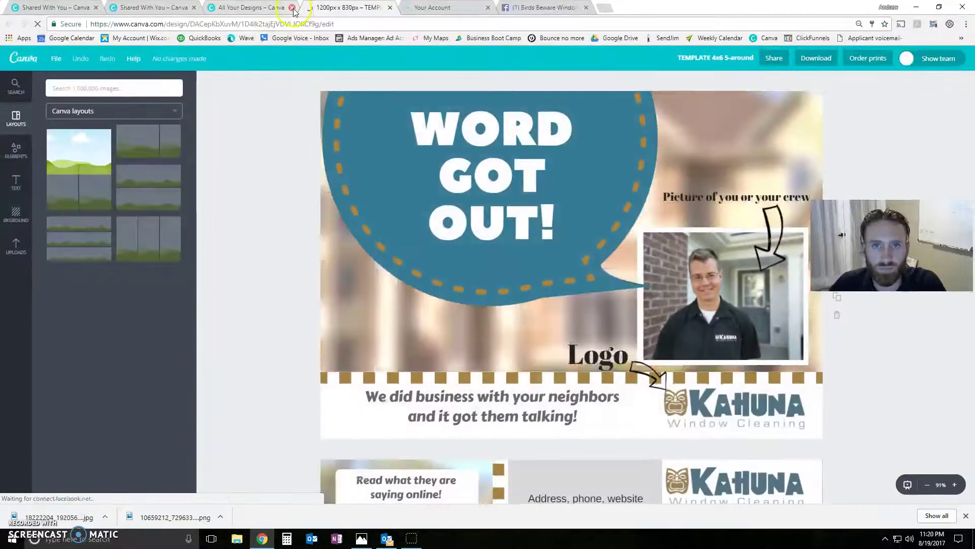
{"action": "left_click", "coordinate": [291, 7]}
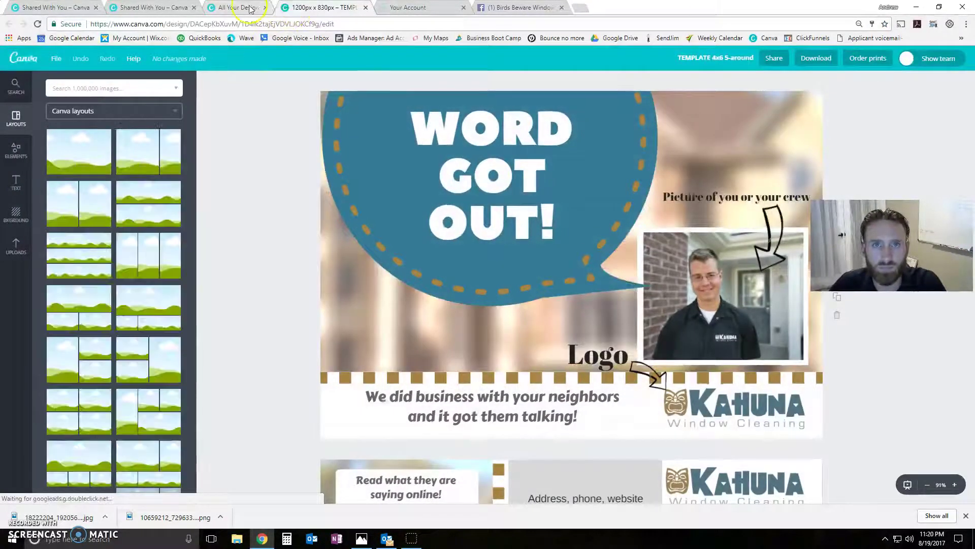
{"action": "left_click", "coordinate": [193, 7]}
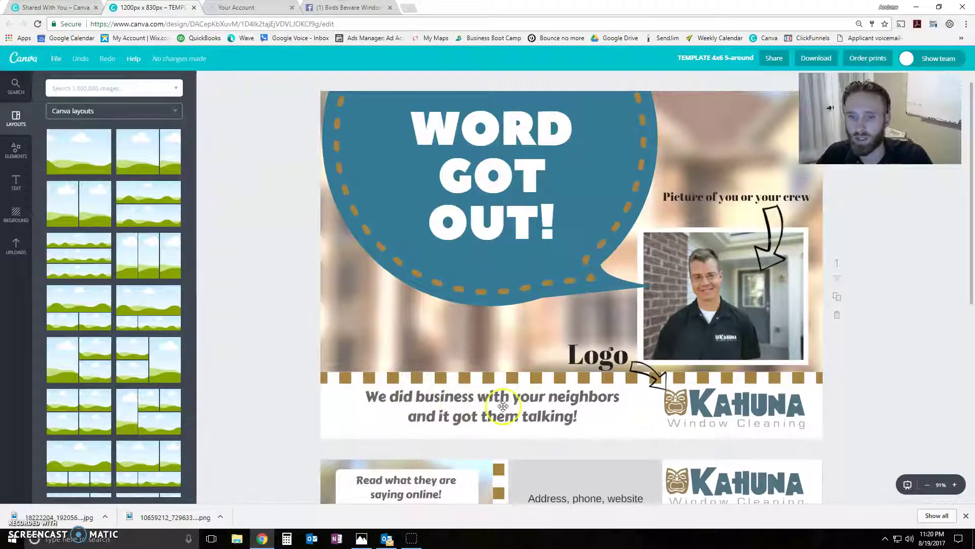
{"action": "scroll", "coordinate": [531, 408], "scroll_direction": "down", "scroll_amount": 2}
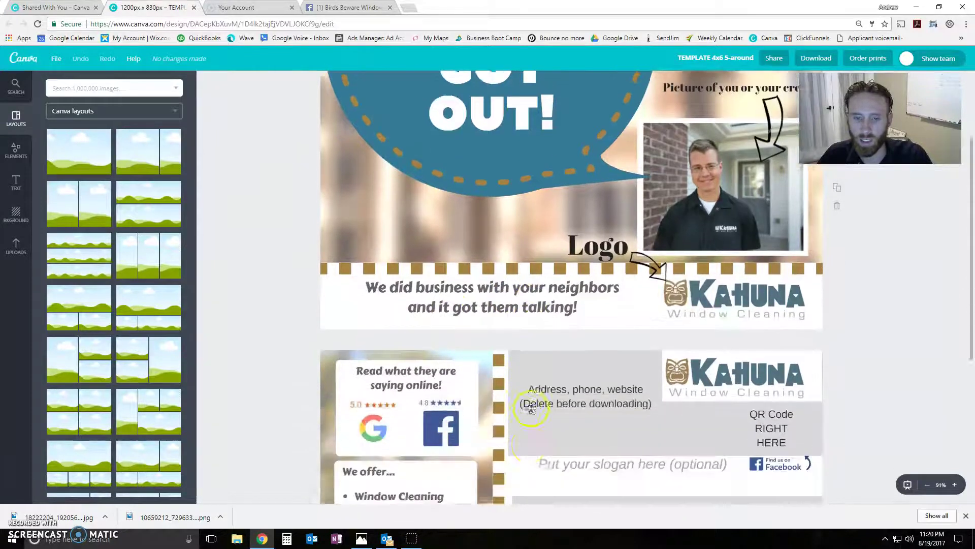
{"action": "scroll", "coordinate": [531, 408], "scroll_direction": "down", "scroll_amount": 1}
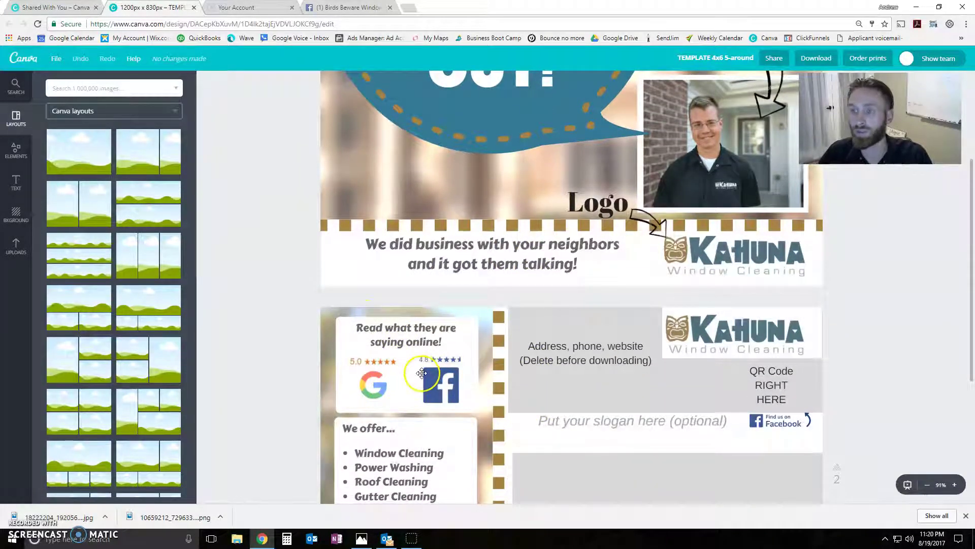
{"action": "scroll", "coordinate": [422, 374], "scroll_direction": "down", "scroll_amount": 1}
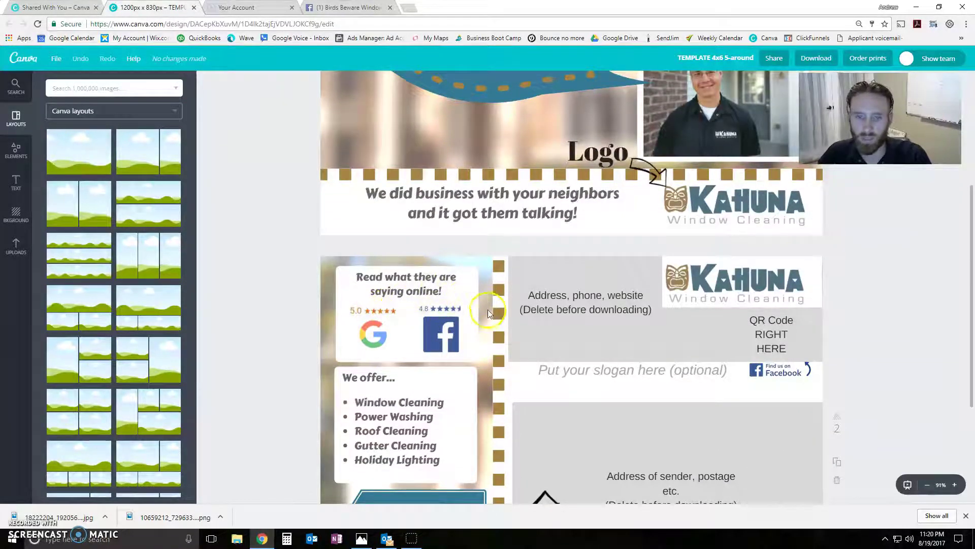
{"action": "scroll", "coordinate": [471, 298], "scroll_direction": "down", "scroll_amount": 3}
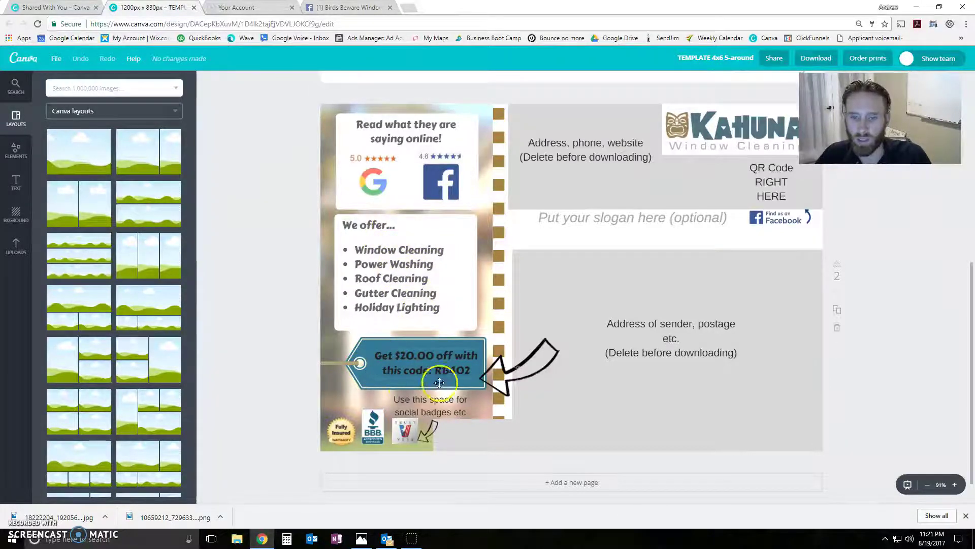
{"action": "scroll", "coordinate": [391, 345], "scroll_direction": "up", "scroll_amount": 1}
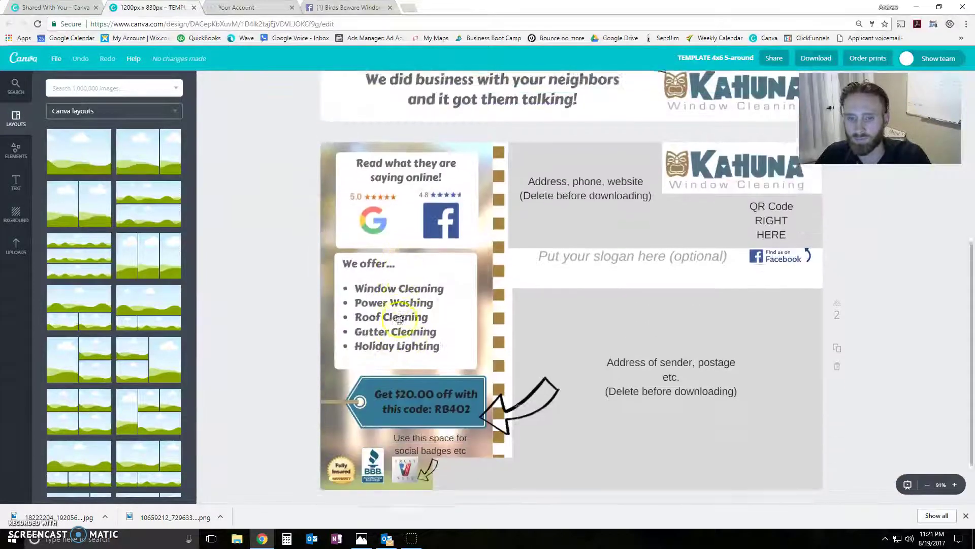
{"action": "scroll", "coordinate": [407, 285], "scroll_direction": "down", "scroll_amount": 2}
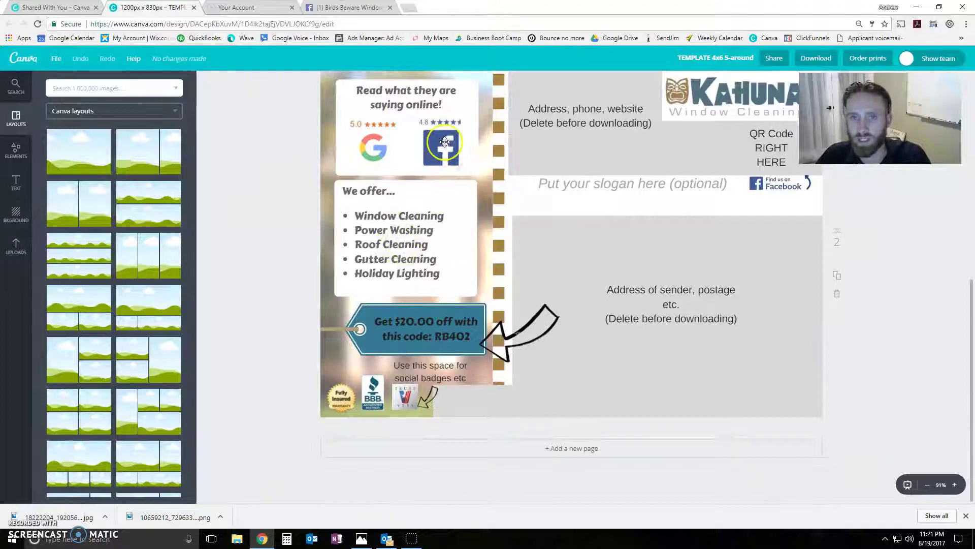
Step: Reposition the Google and Facebook logos, restoring the deleted Facebook 4.8-star rating
{"action": "mouse_move", "coordinate": [441, 144]}
{"action": "left_mouse_down"}
{"action": "mouse_move", "coordinate": [402, 193]}
{"action": "mouse_move", "coordinate": [415, 207]}
{"action": "mouse_move", "coordinate": [473, 204]}
{"action": "mouse_move", "coordinate": [445, 144]}
{"action": "left_mouse_up"}
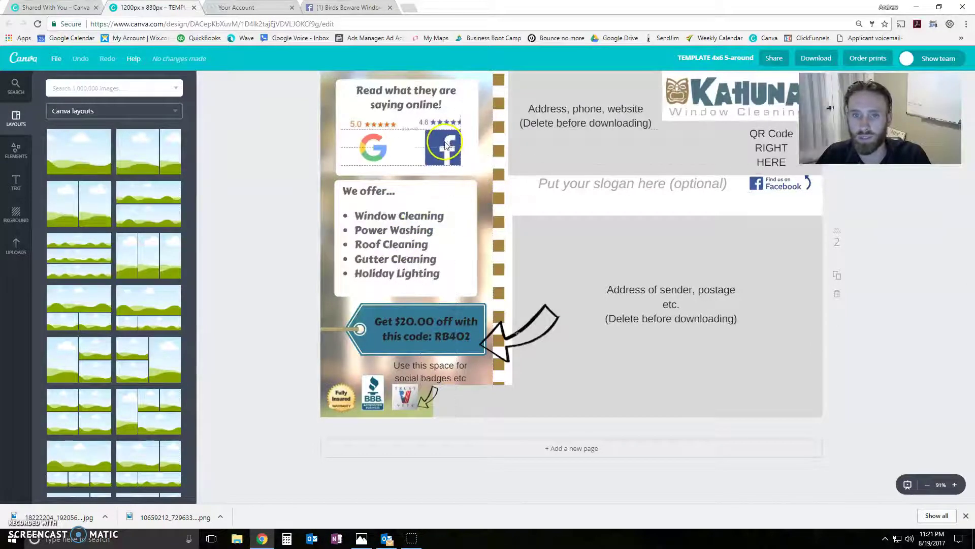
{"action": "mouse_move", "coordinate": [369, 150]}
{"action": "left_mouse_down"}
{"action": "mouse_move", "coordinate": [375, 247]}
{"action": "mouse_move", "coordinate": [375, 155]}
{"action": "left_mouse_up"}
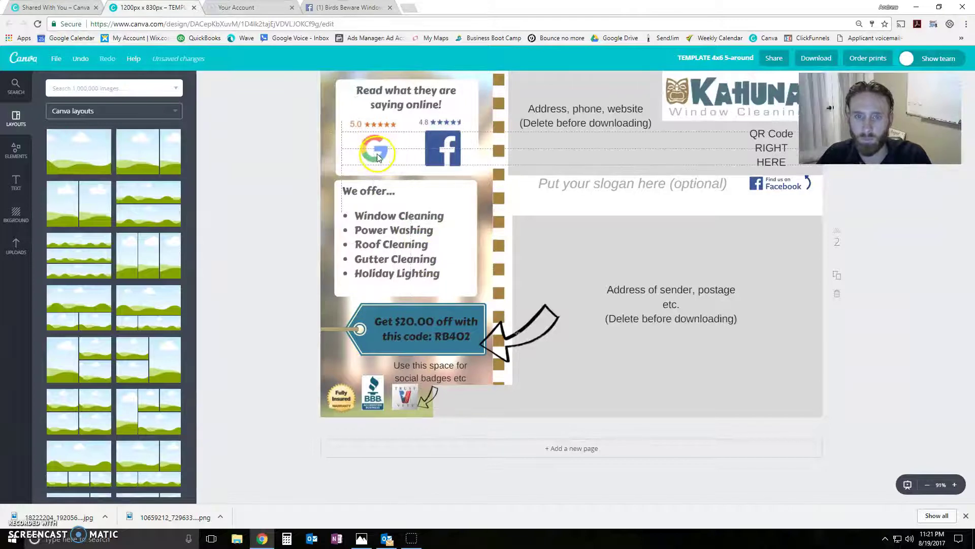
{"action": "left_click", "coordinate": [443, 148]}
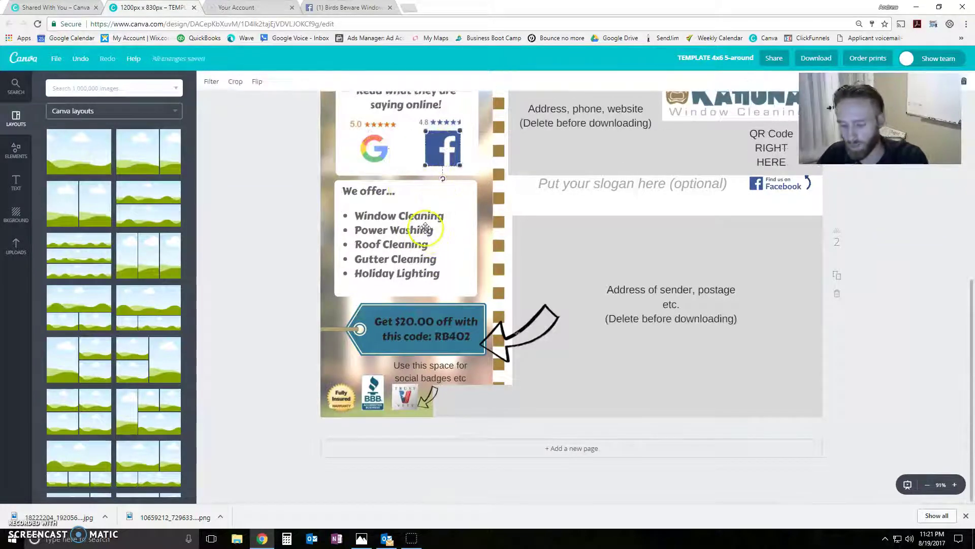
{"action": "key", "text": "Delete"}
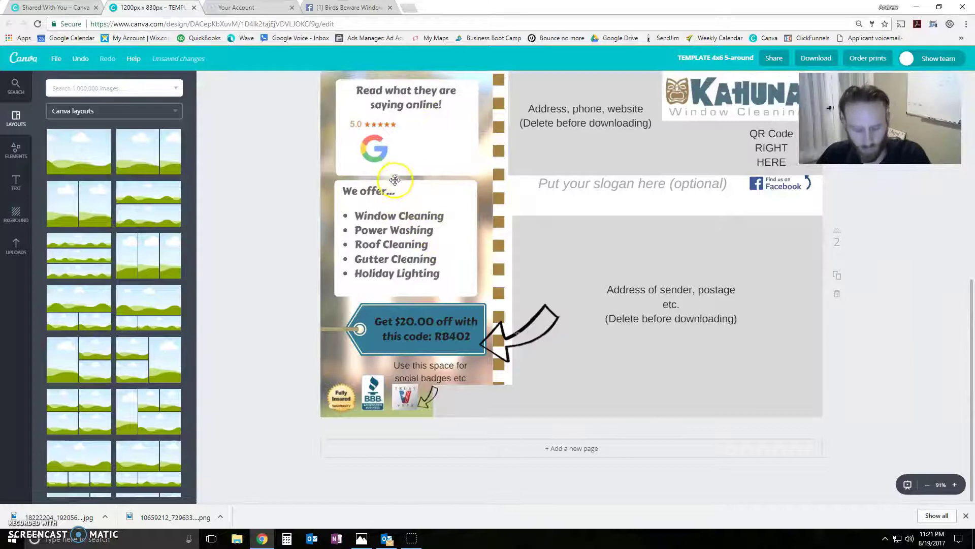
{"action": "key", "text": "ctrl+z"}
{"action": "scroll", "coordinate": [445, 283], "scroll_direction": "up", "scroll_amount": 2}
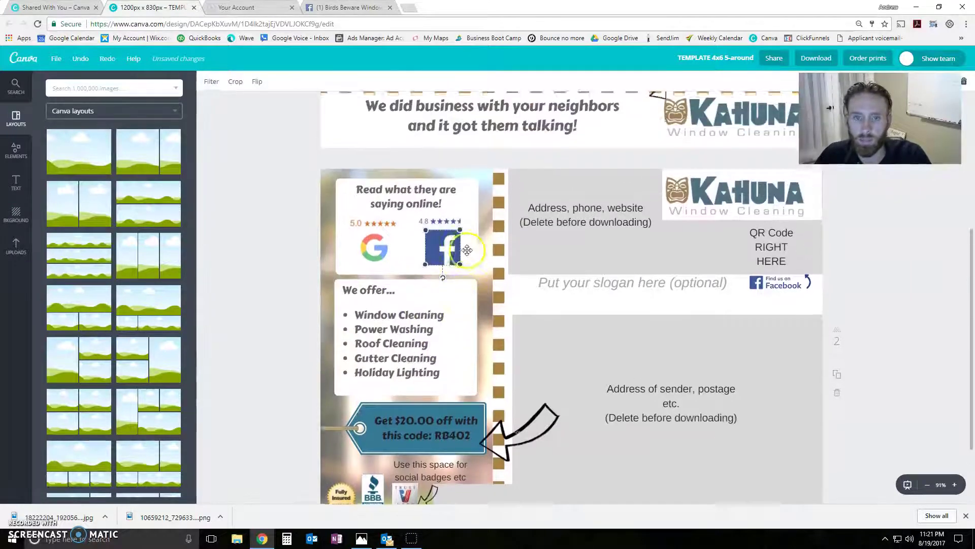
{"action": "scroll", "coordinate": [445, 282], "scroll_direction": "down", "scroll_amount": 1}
Step: Select the We offer bullet list text box
{"action": "left_click", "coordinate": [450, 326]}
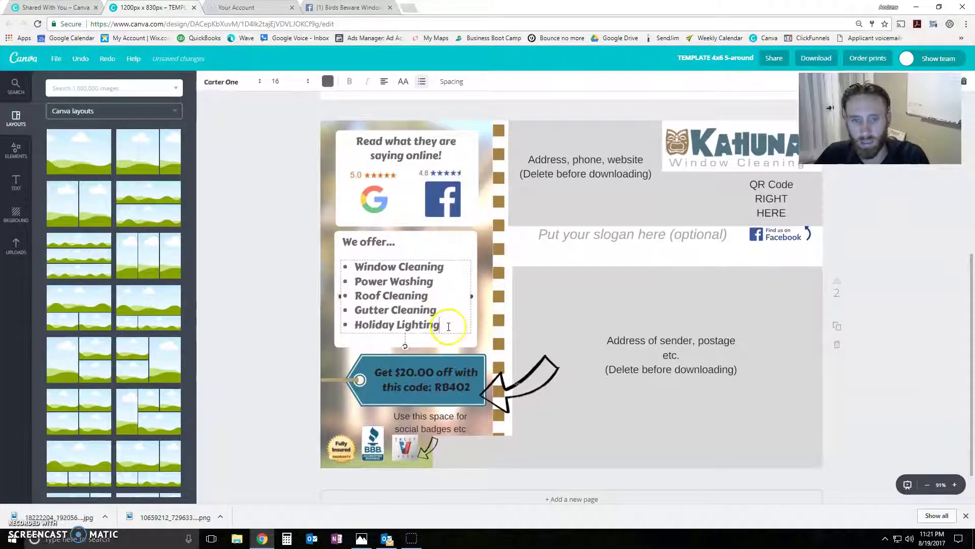
{"action": "mouse_move", "coordinate": [448, 326]}
{"action": "left_mouse_down"}
{"action": "mouse_move", "coordinate": [353, 266]}
{"action": "mouse_move", "coordinate": [421, 324]}
{"action": "mouse_move", "coordinate": [448, 327]}
{"action": "left_mouse_up"}
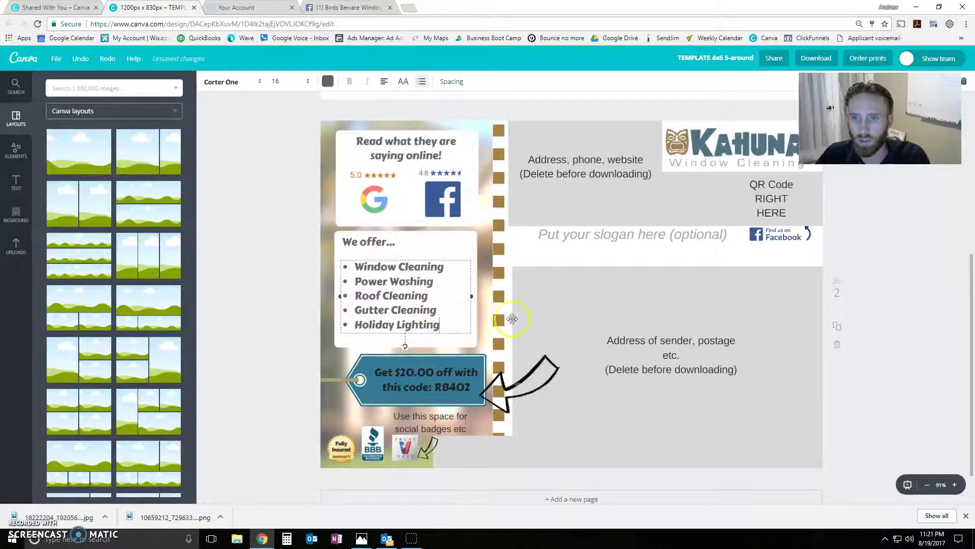
{"action": "scroll", "coordinate": [519, 354], "scroll_direction": "up", "scroll_amount": 3}
{"action": "scroll", "coordinate": [517, 339], "scroll_direction": "down", "scroll_amount": 4}
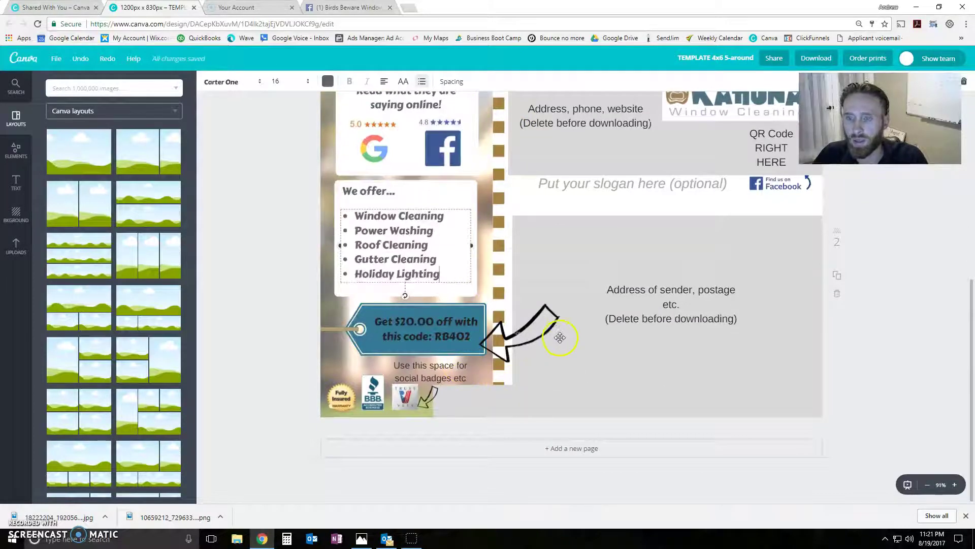
{"action": "scroll", "coordinate": [560, 338], "scroll_direction": "up", "scroll_amount": 3}
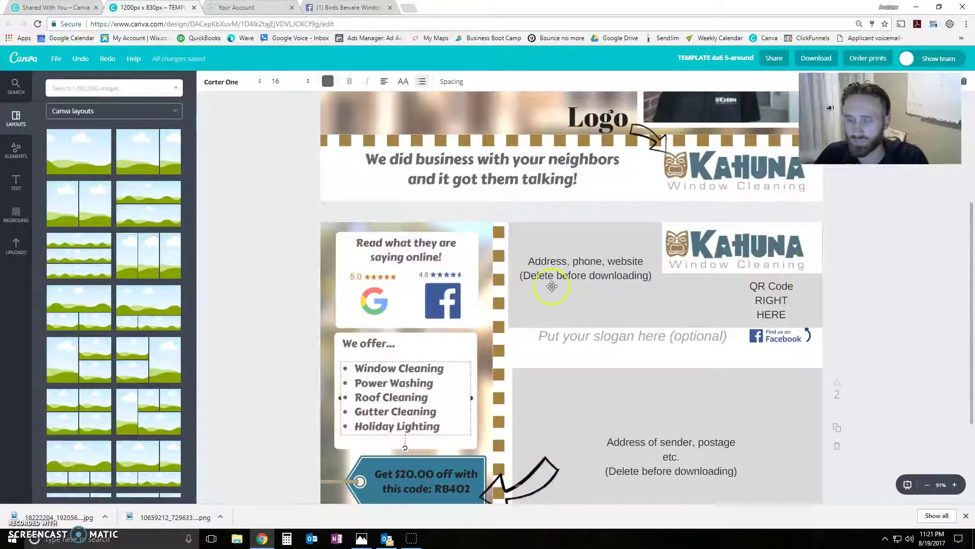
{"action": "scroll", "coordinate": [585, 334], "scroll_direction": "down", "scroll_amount": 3}
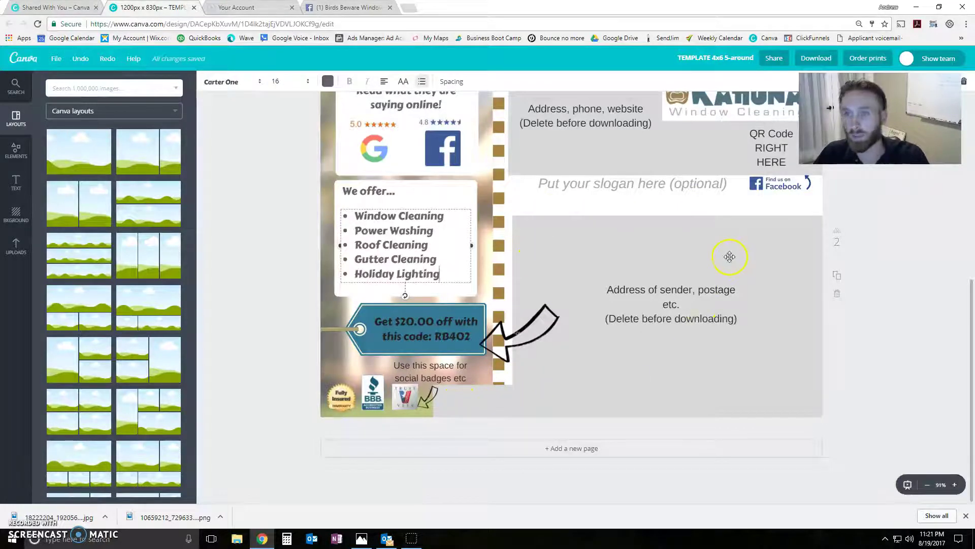
Step: Scroll up to the WORD GOT OUT! front page and switch to the Birds Beware Facebook tab
{"action": "scroll", "coordinate": [695, 265], "scroll_direction": "up", "scroll_amount": 8}
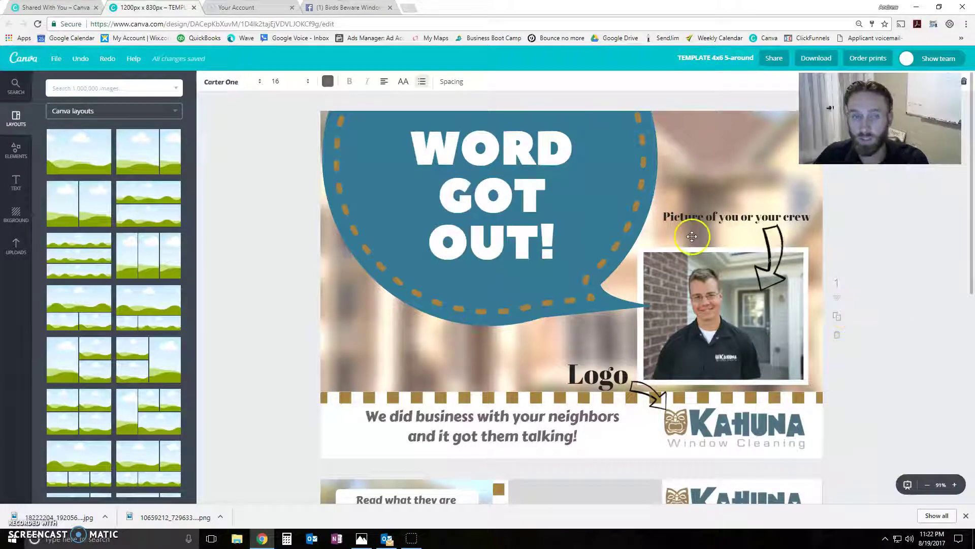
{"action": "left_click", "coordinate": [351, 7]}
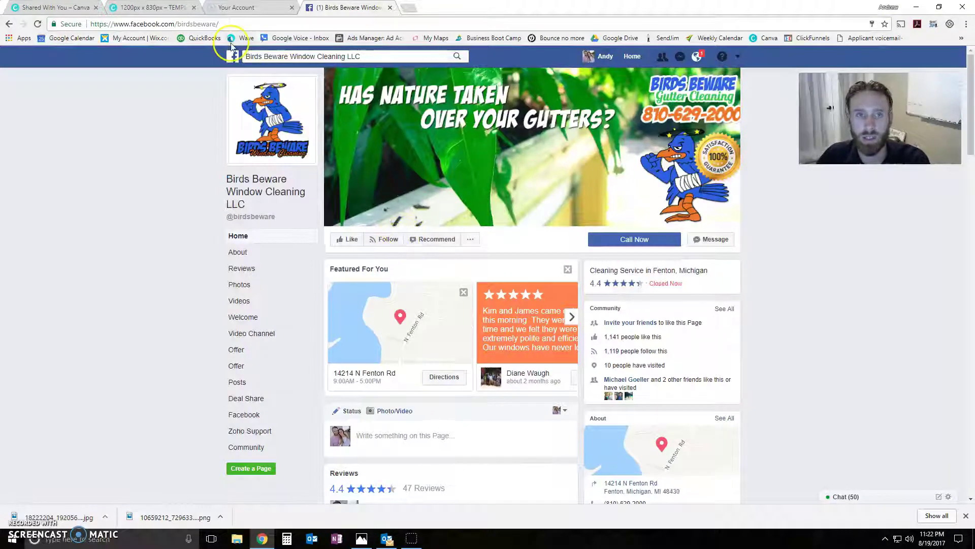
Step: Switch back to the Canva postcard design tab
{"action": "left_click", "coordinate": [135, 6]}
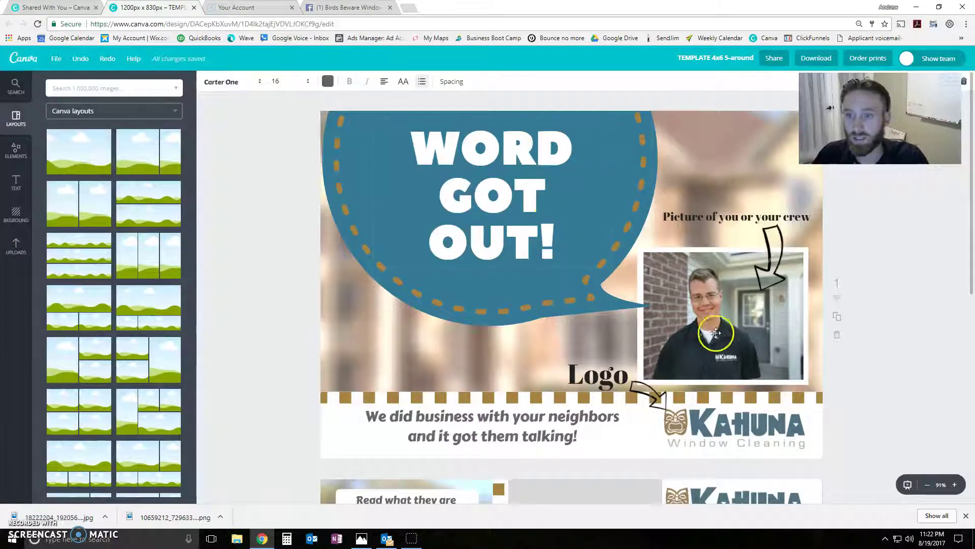
Step: Delete the crew photo and drop the uploaded couple photo onto the front page
{"action": "left_click", "coordinate": [706, 317]}
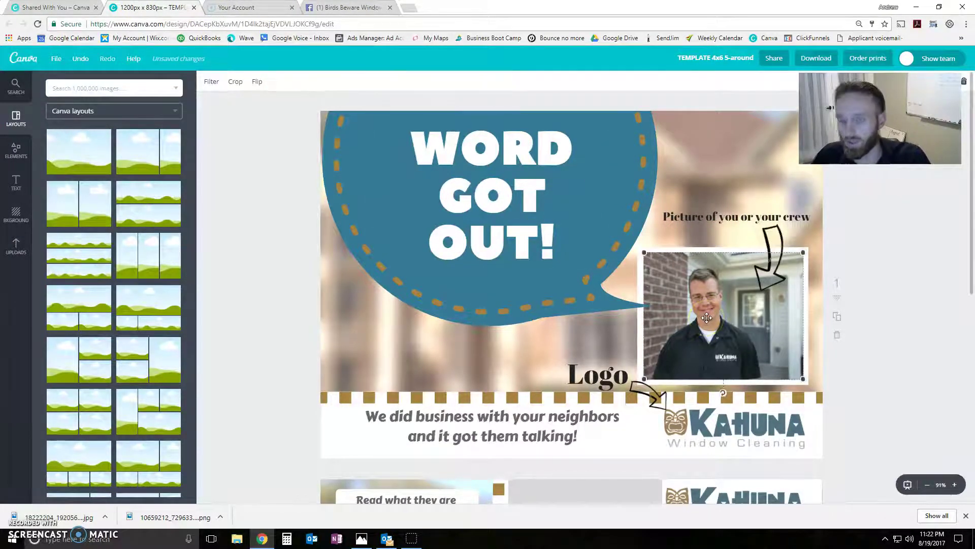
{"action": "key", "text": "Delete"}
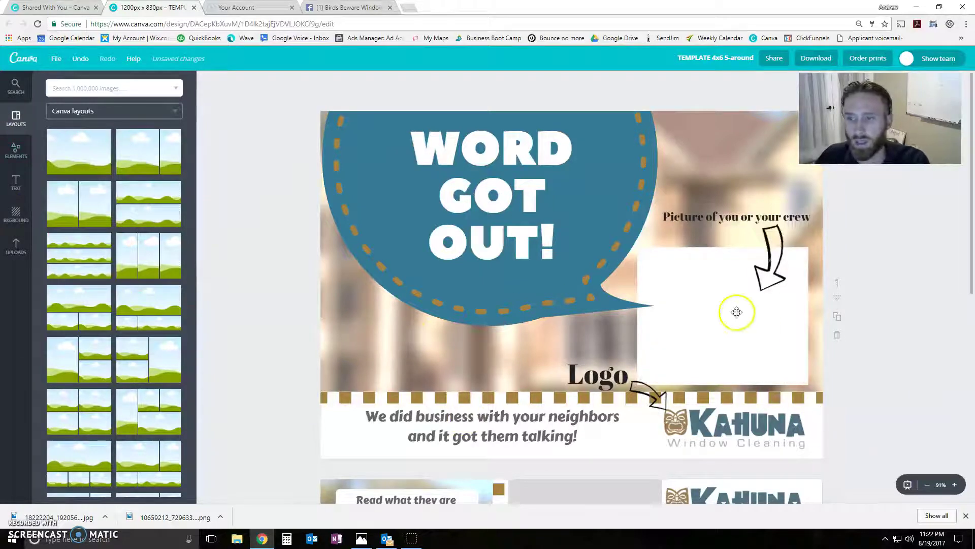
{"action": "left_click", "coordinate": [16, 246]}
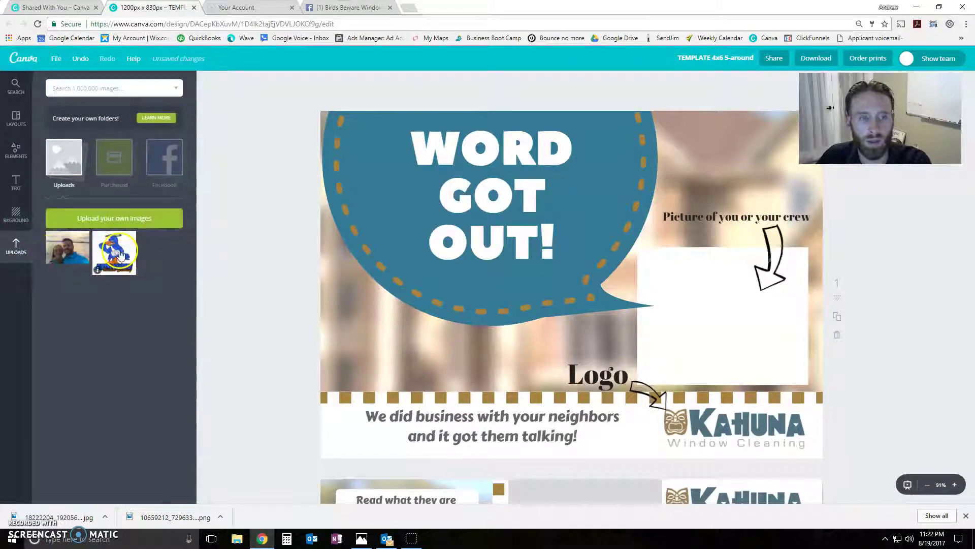
{"action": "left_click_drag", "start_coordinate": [62, 249], "coordinate": [704, 312]}
Step: Resize the couple photo to fit inside the white frame beside WORD GOT OUT!
{"action": "left_click_drag", "start_coordinate": [872, 179], "coordinate": [711, 304]}
{"action": "left_click_drag", "start_coordinate": [642, 366], "coordinate": [742, 312]}
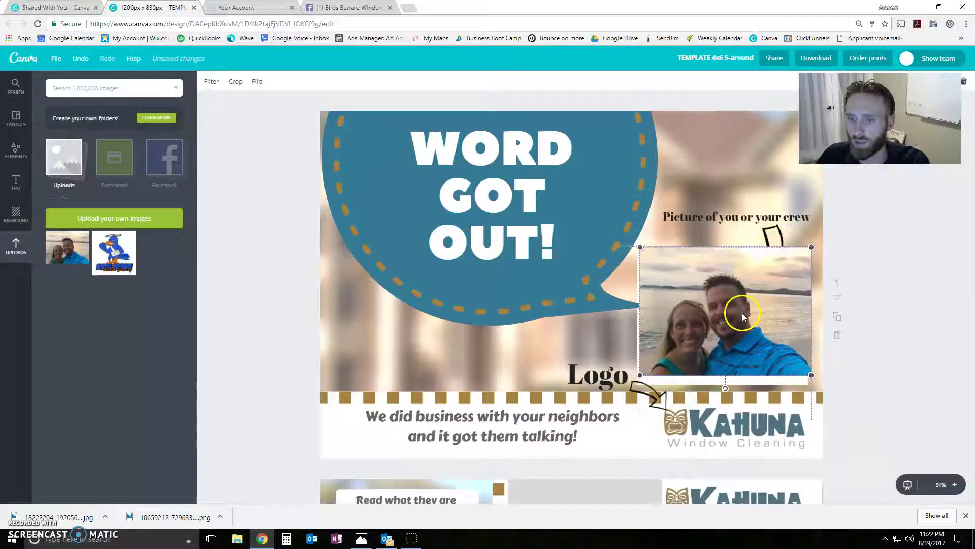
{"action": "left_click_drag", "start_coordinate": [809, 248], "coordinate": [801, 251]}
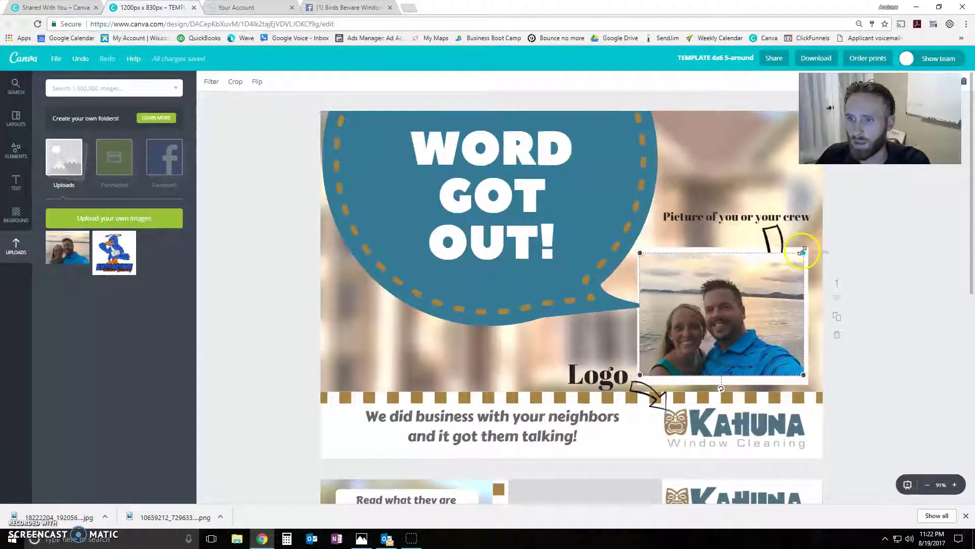
{"action": "left_click", "coordinate": [723, 249]}
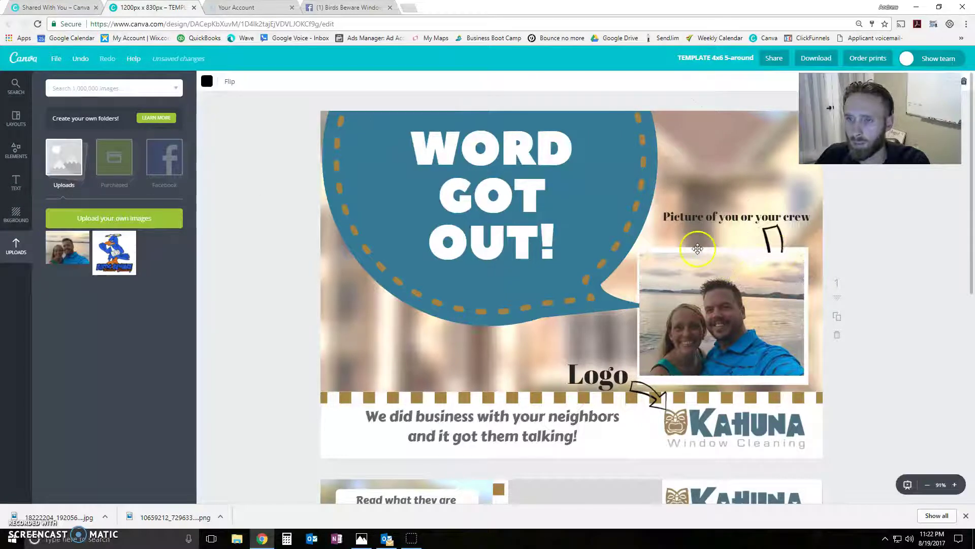
{"action": "left_click", "coordinate": [697, 248]}
{"action": "left_click", "coordinate": [742, 380]}
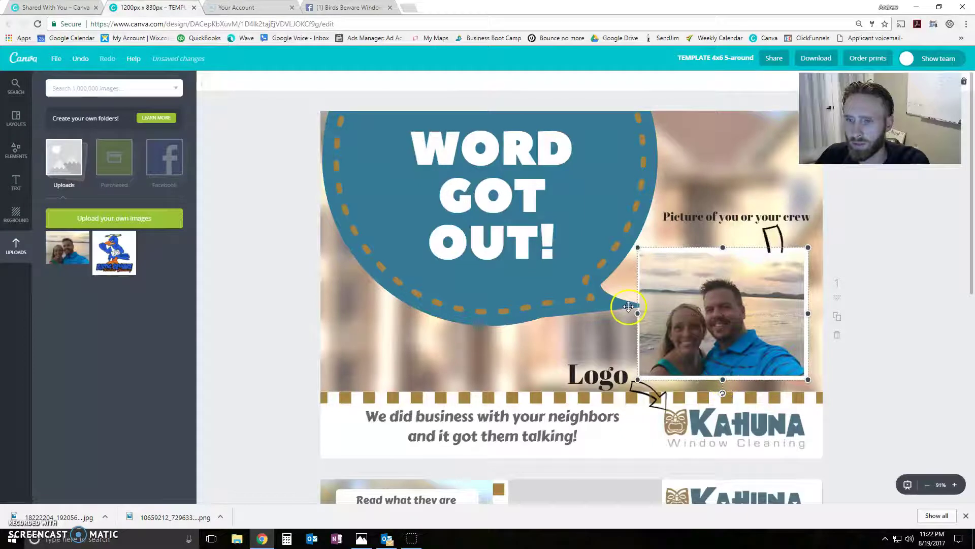
{"action": "left_click_drag", "start_coordinate": [639, 315], "coordinate": [636, 315]}
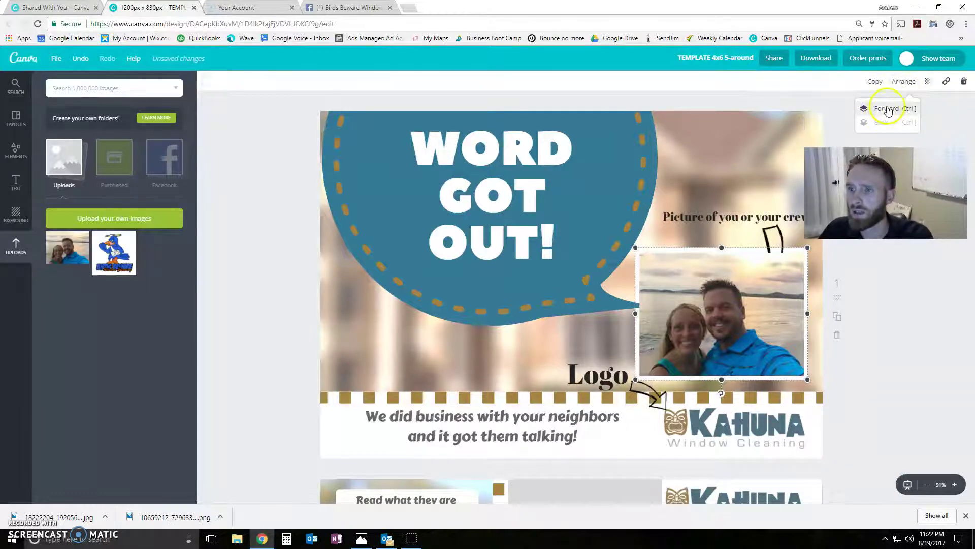
{"action": "left_click", "coordinate": [763, 290]}
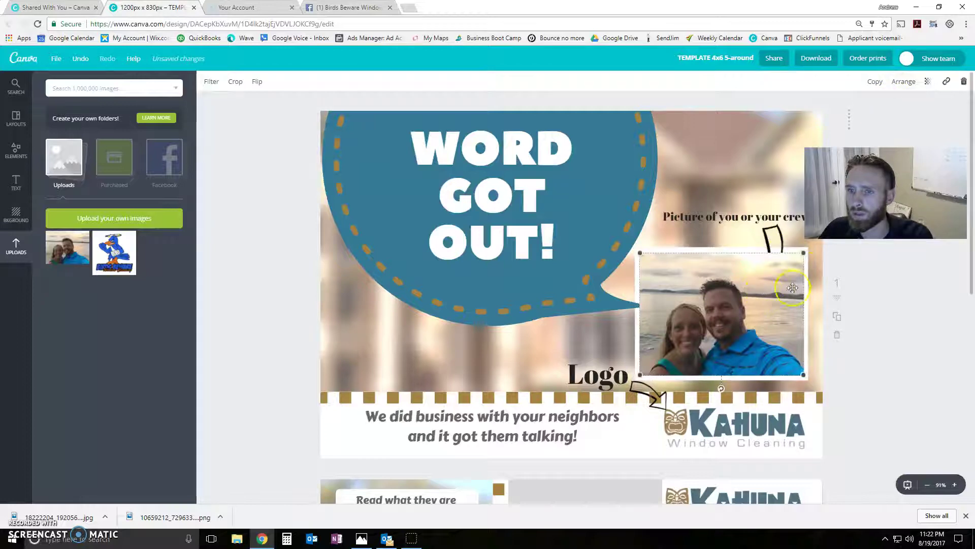
{"action": "left_click", "coordinate": [900, 81]}
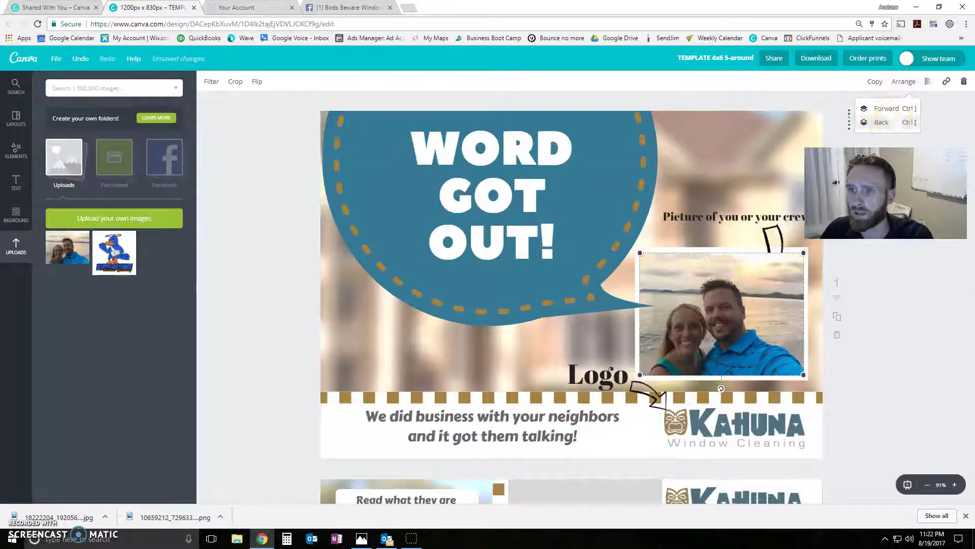
{"action": "left_click", "coordinate": [638, 228]}
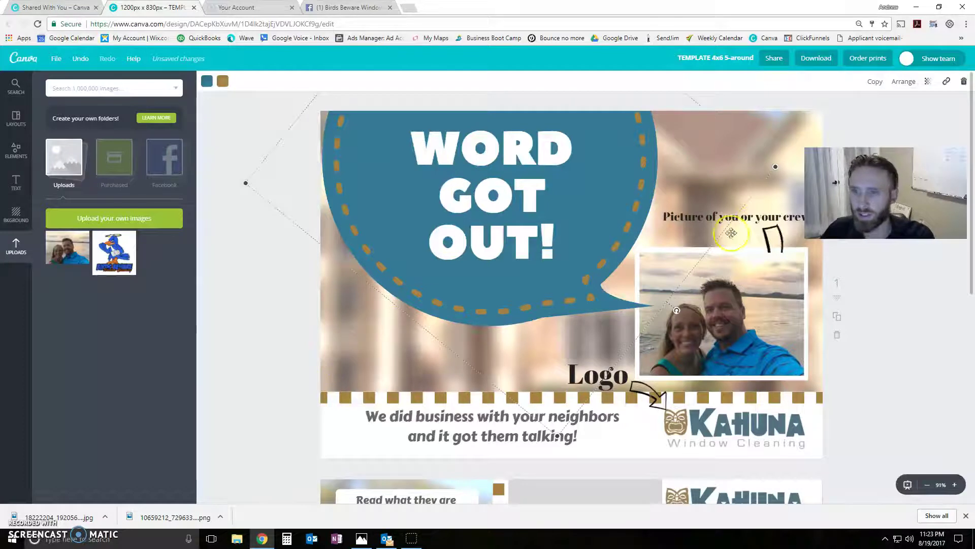
Step: Delete the crew caption, both arrow doodles, the Logo label and the Kahuna logo
{"action": "left_click", "coordinate": [759, 217]}
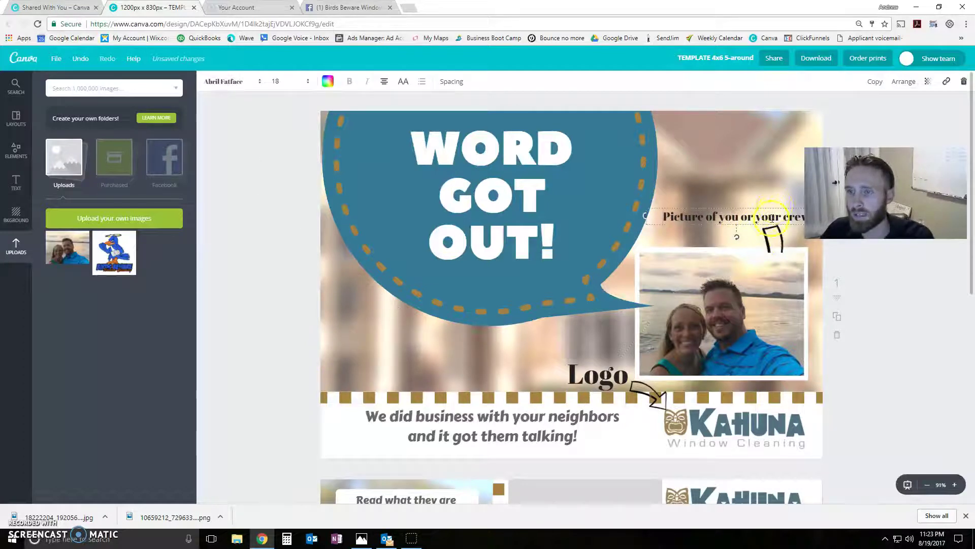
{"action": "key", "text": "Delete"}
{"action": "left_click", "coordinate": [773, 238]}
{"action": "key", "text": "Delete"}
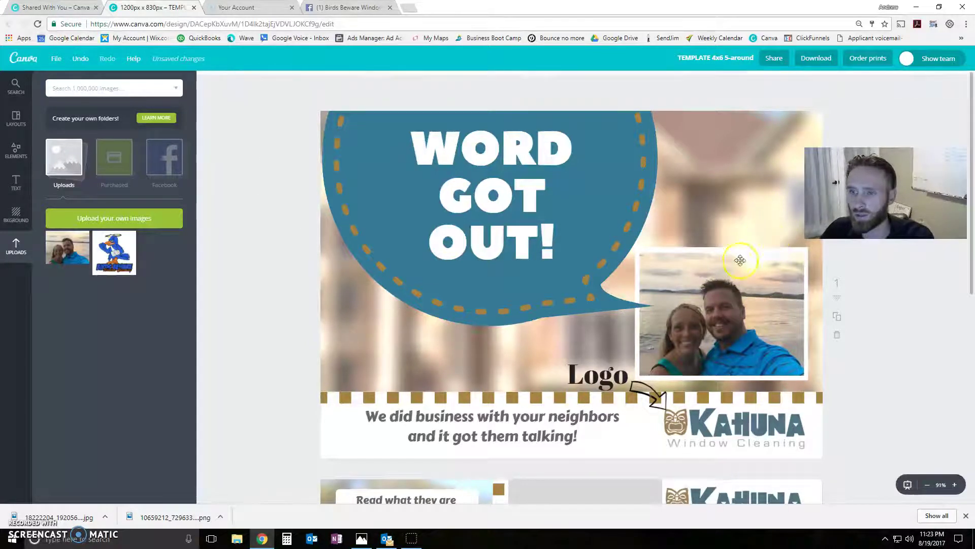
{"action": "left_click", "coordinate": [607, 381]}
{"action": "key", "text": "BackSpace"}
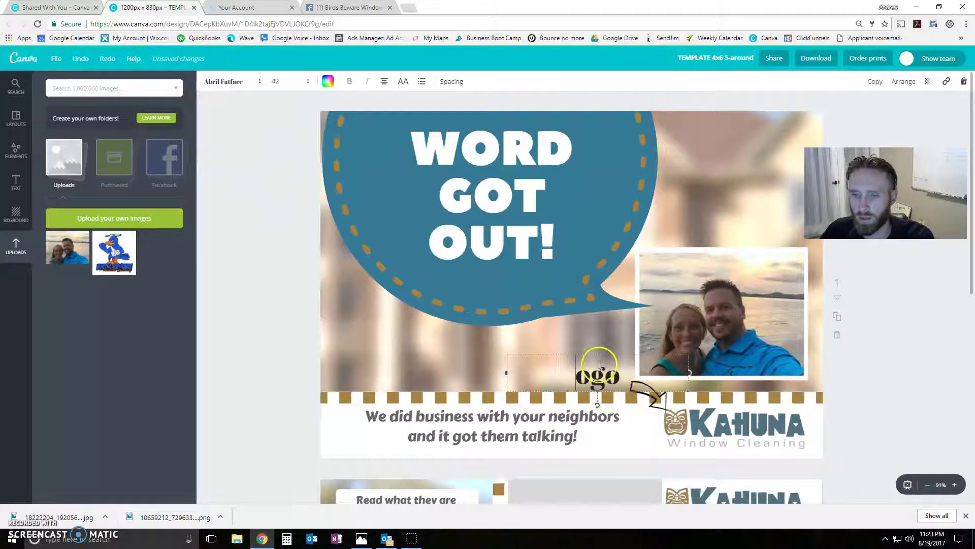
{"action": "key", "text": "Delete"}
{"action": "left_click", "coordinate": [639, 395]}
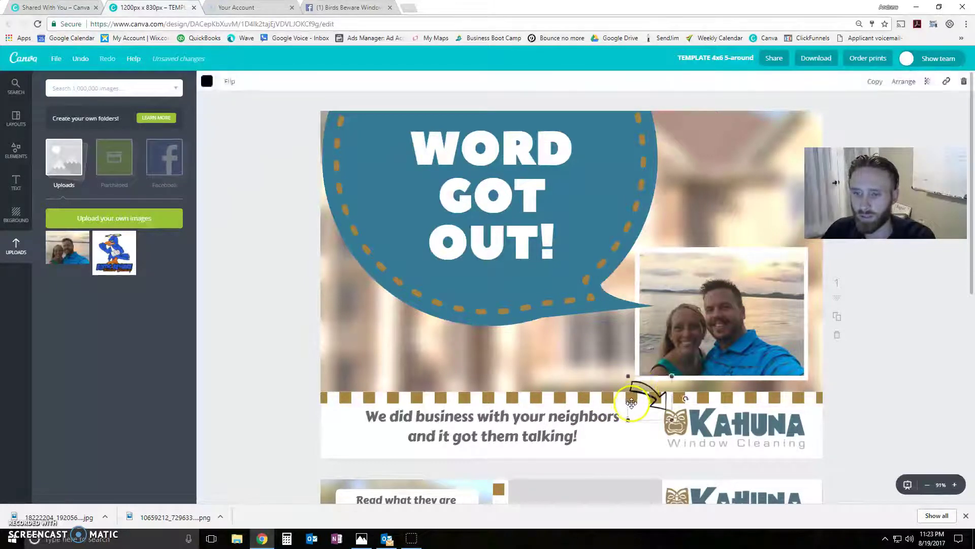
{"action": "key", "text": "Delete"}
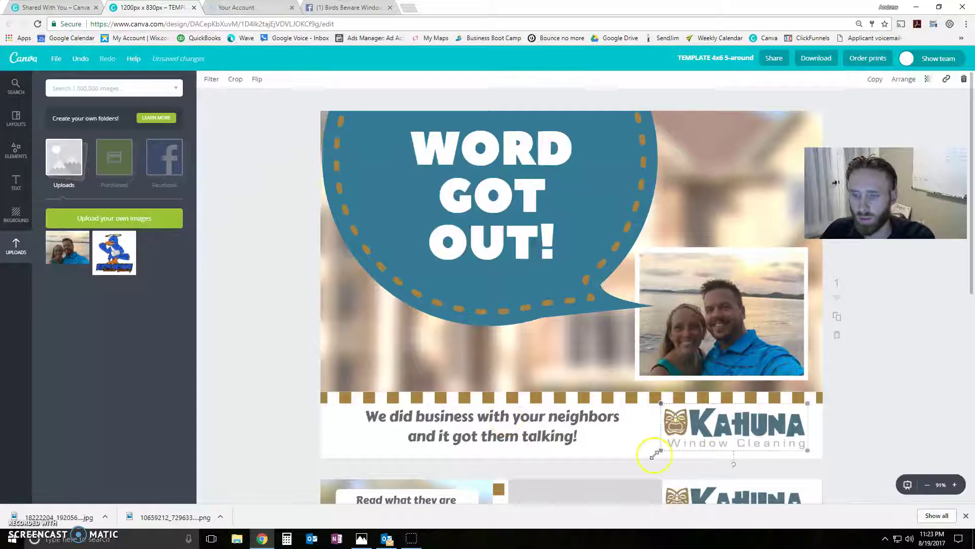
{"action": "left_click", "coordinate": [658, 437]}
{"action": "key", "text": "Delete"}
Step: Place the Birds Beware logo, shrink it and nudge it slightly left
{"action": "left_click_drag", "start_coordinate": [115, 253], "coordinate": [691, 379]}
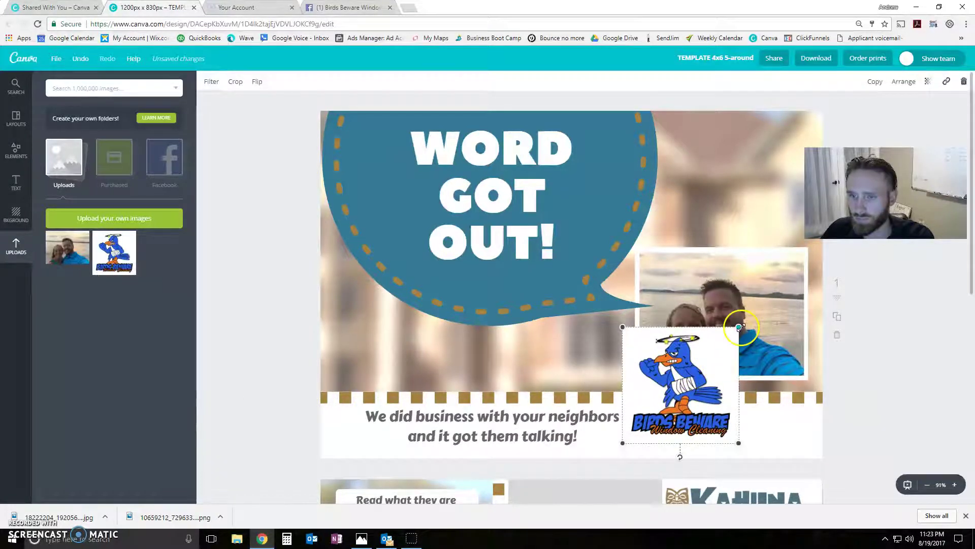
{"action": "left_click_drag", "start_coordinate": [740, 326], "coordinate": [774, 437]}
{"action": "left_click", "coordinate": [882, 392]}
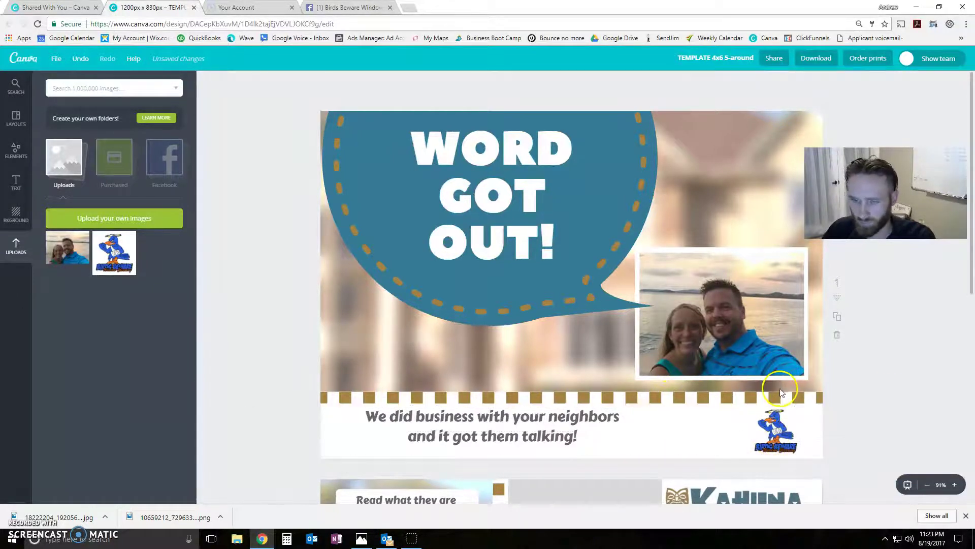
{"action": "left_click", "coordinate": [781, 423]}
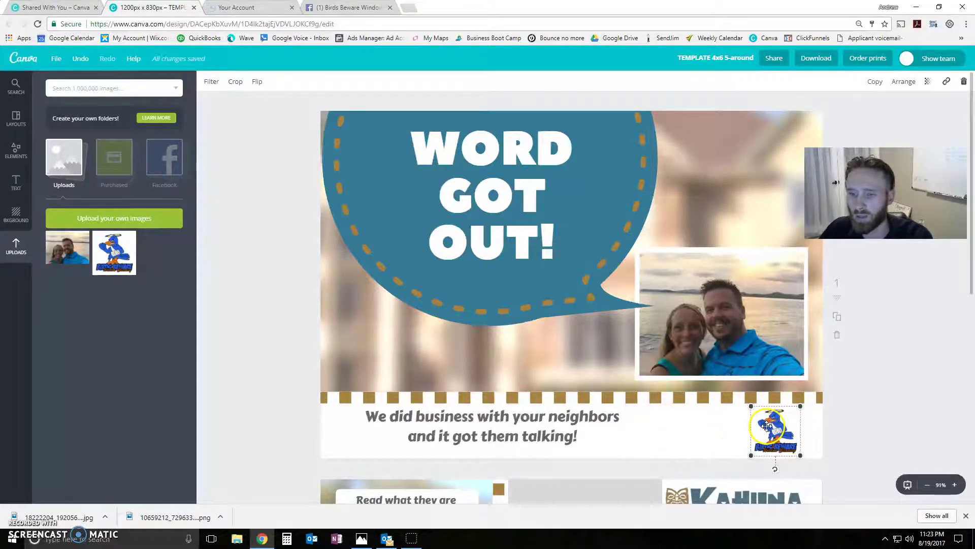
{"action": "left_click_drag", "start_coordinate": [778, 425], "coordinate": [772, 425]}
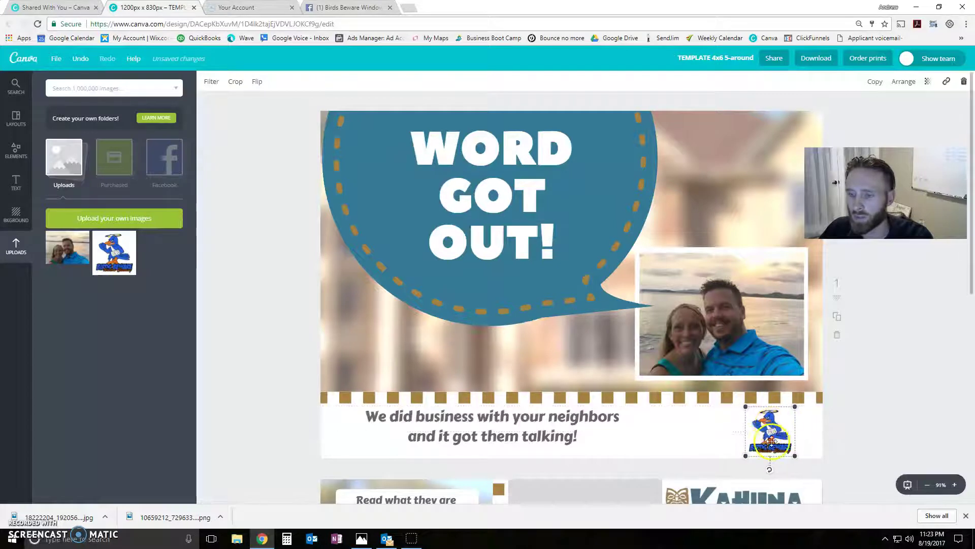
{"action": "scroll", "coordinate": [920, 380], "scroll_direction": "down", "scroll_amount": 3}
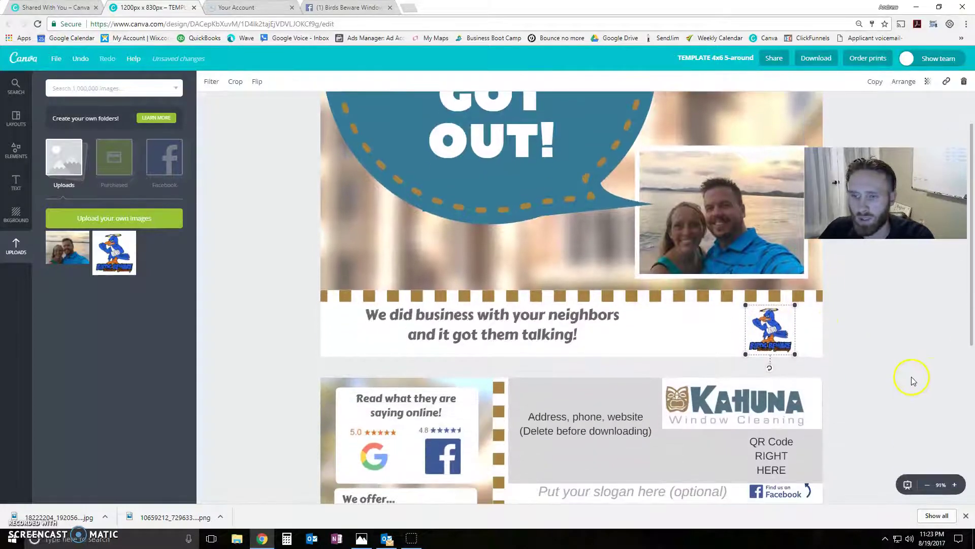
{"action": "scroll", "coordinate": [656, 365], "scroll_direction": "up", "scroll_amount": 3}
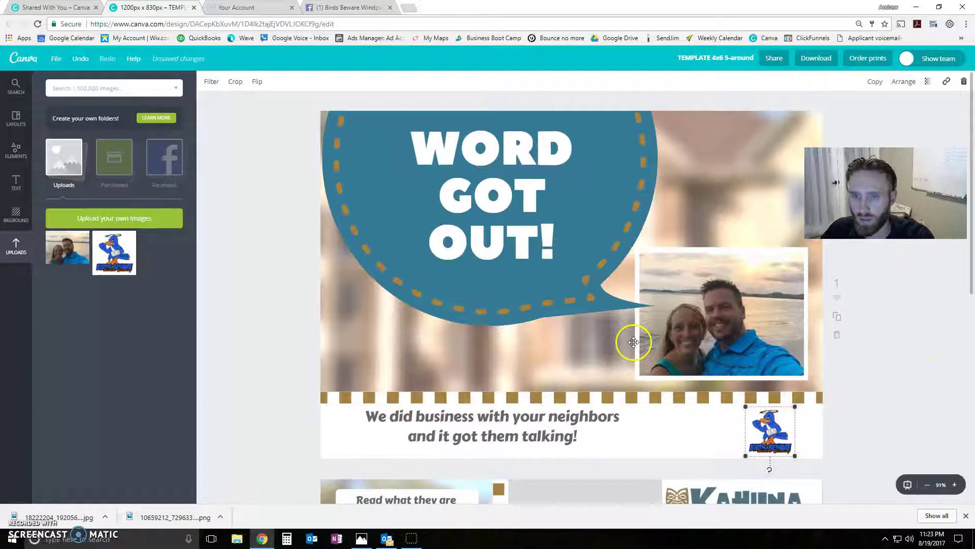
Step: Make the WORD GOT OUT! speech bubble a custom bright blue
{"action": "left_click", "coordinate": [367, 158]}
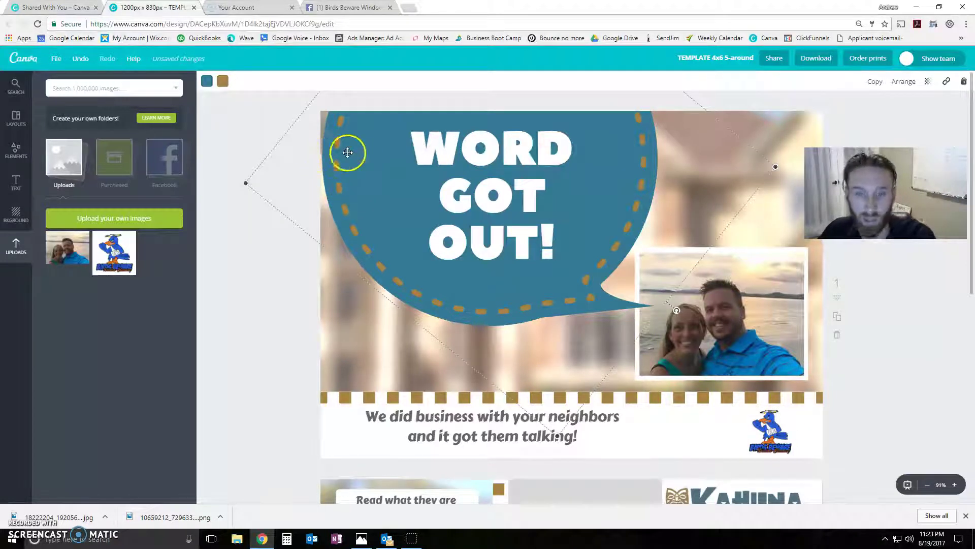
{"action": "left_click", "coordinate": [207, 83]}
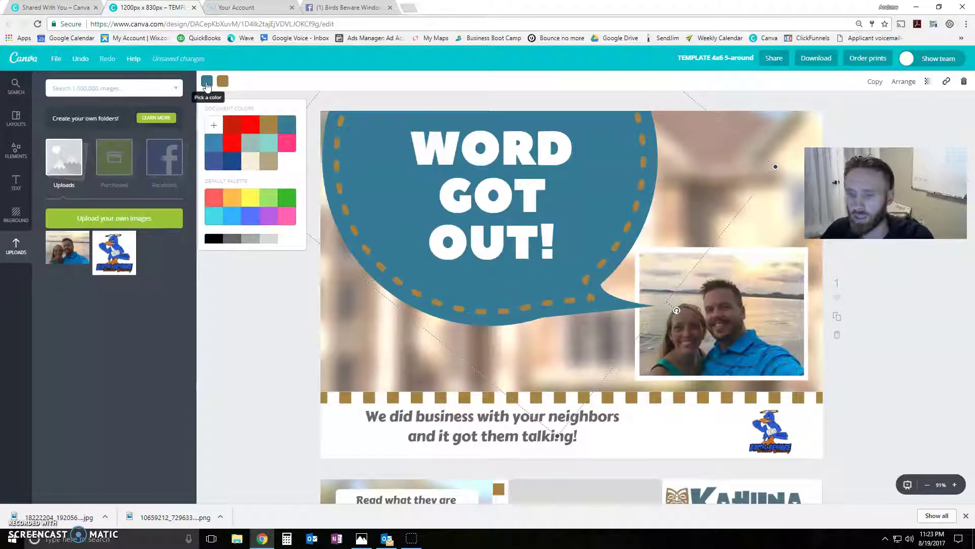
{"action": "left_click", "coordinate": [210, 90]}
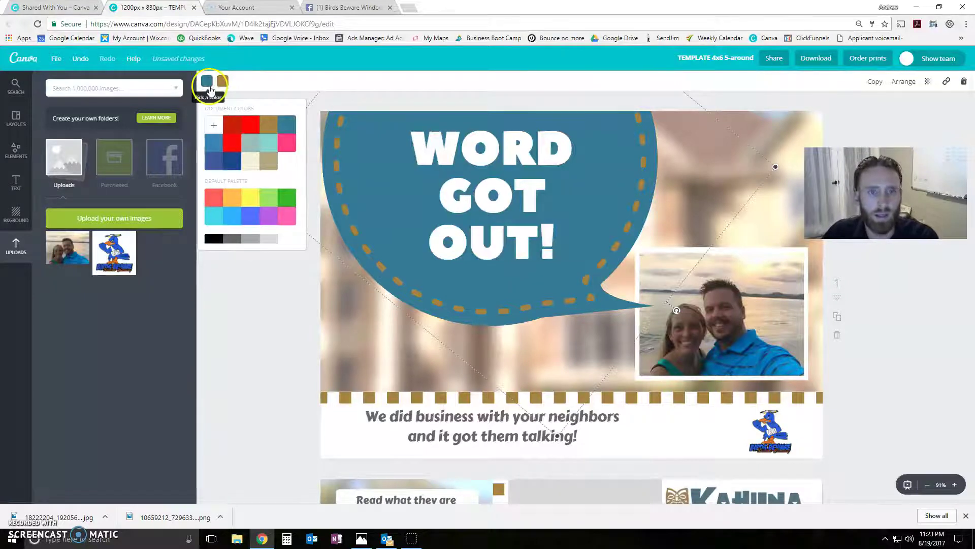
{"action": "left_click", "coordinate": [214, 125]}
{"action": "left_click_drag", "start_coordinate": [237, 161], "coordinate": [231, 154]}
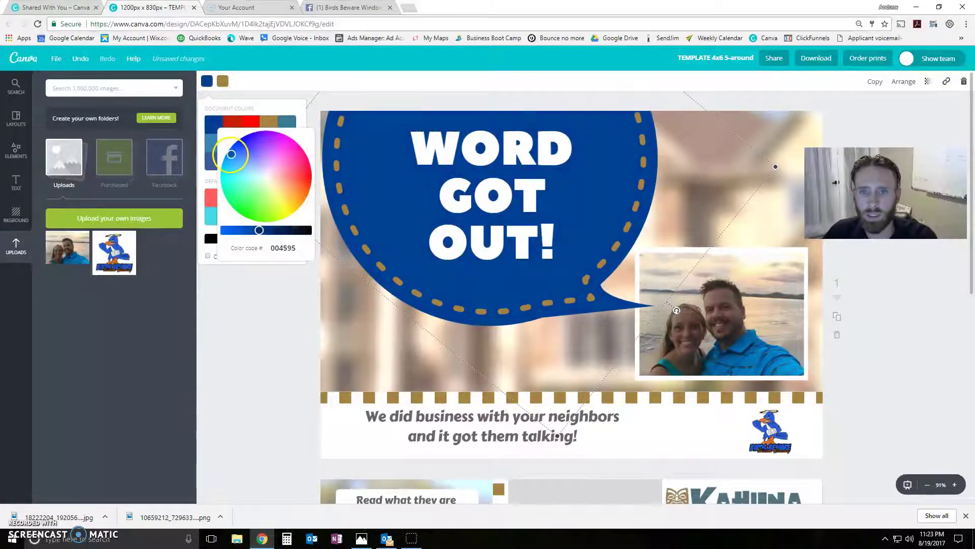
{"action": "left_click_drag", "start_coordinate": [260, 231], "coordinate": [223, 231]}
{"action": "left_click", "coordinate": [240, 161]}
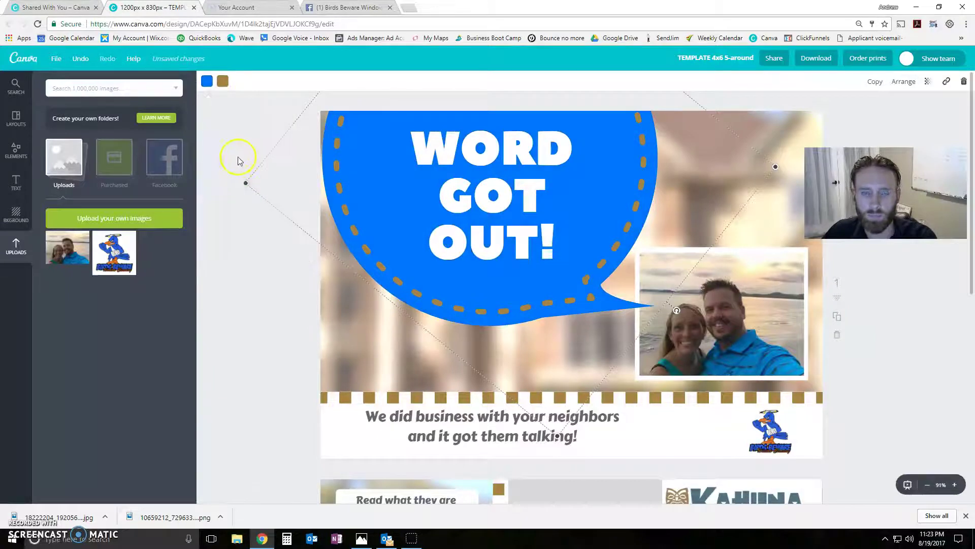
Step: Set the speech bubble's dashed outline to orange ff8800
{"action": "left_click", "coordinate": [223, 82]}
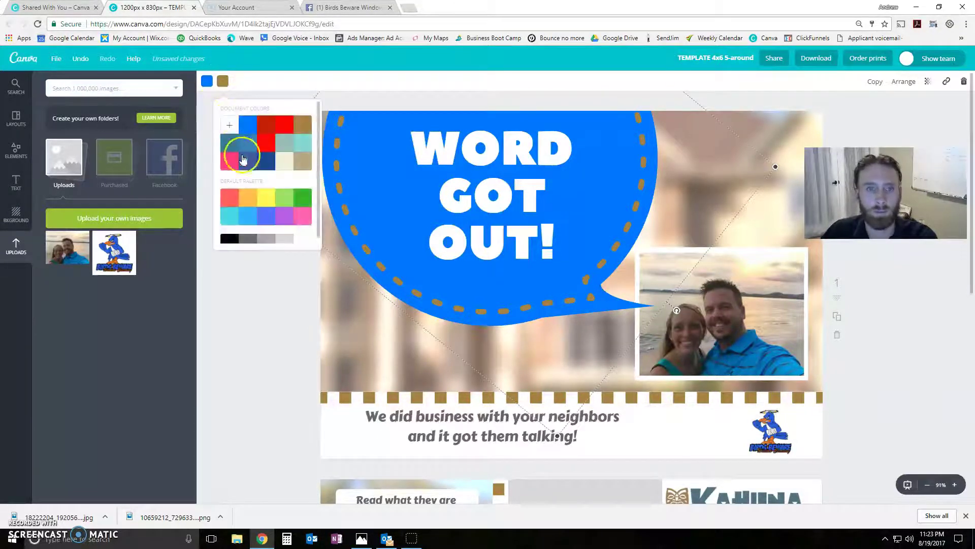
{"action": "left_click", "coordinate": [229, 125]}
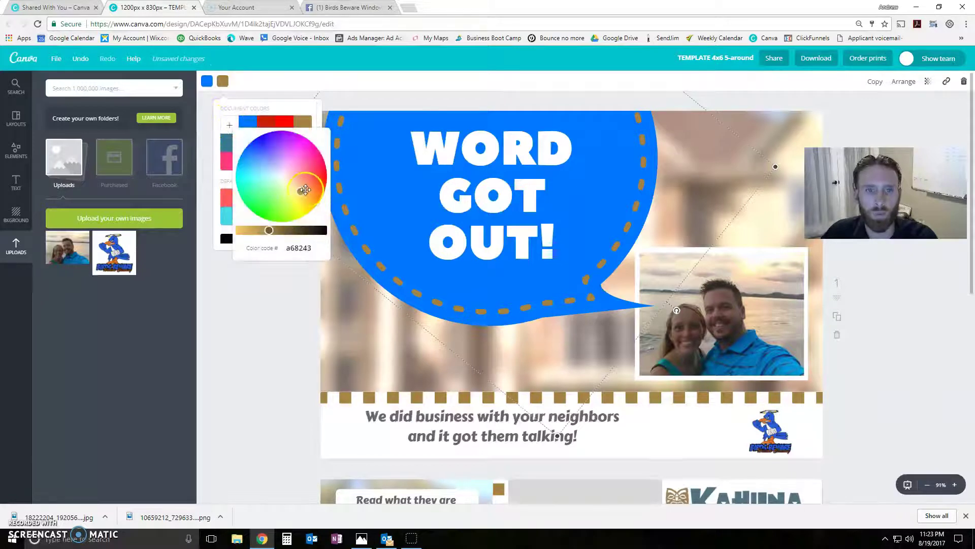
{"action": "left_click_drag", "start_coordinate": [300, 191], "coordinate": [327, 196]}
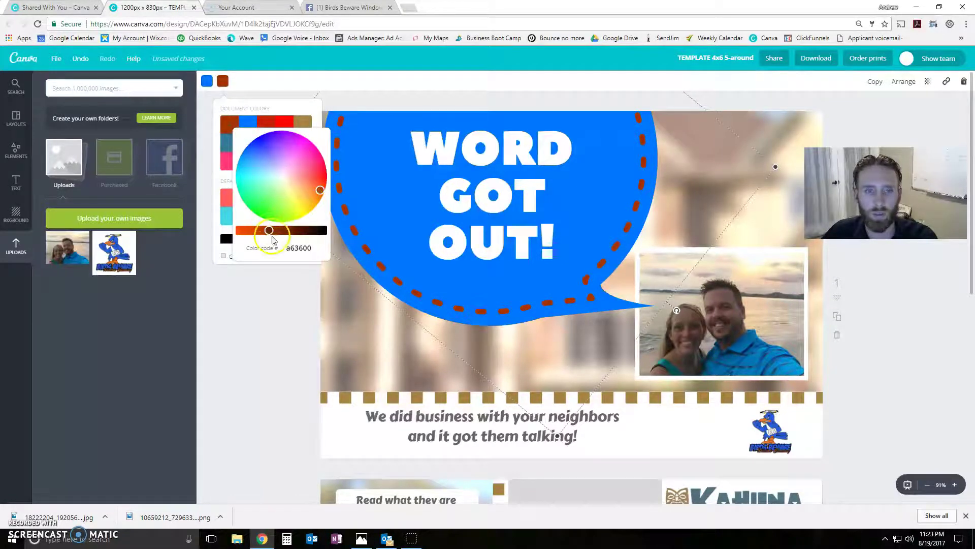
{"action": "left_click_drag", "start_coordinate": [268, 230], "coordinate": [239, 231]}
{"action": "left_click", "coordinate": [233, 233]}
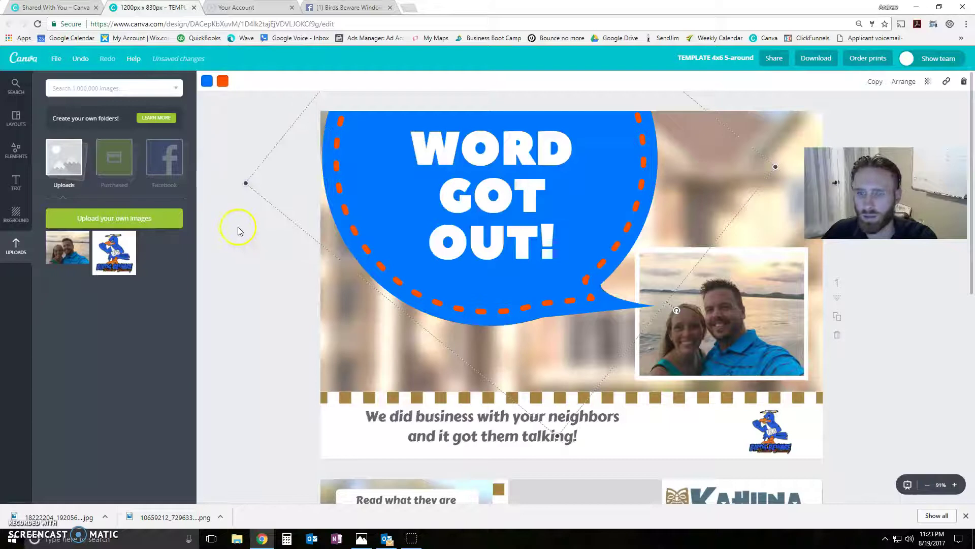
{"action": "left_click", "coordinate": [223, 82]}
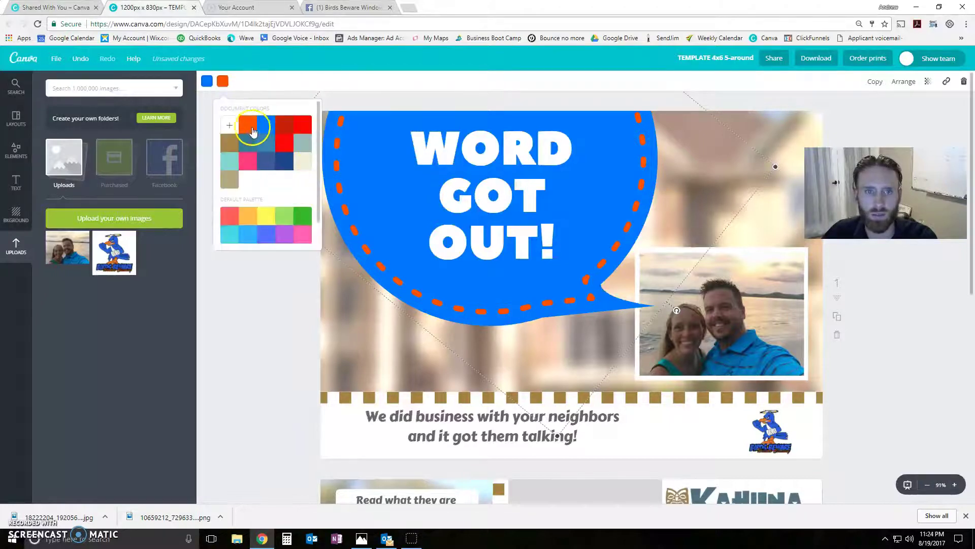
{"action": "left_click", "coordinate": [229, 125]}
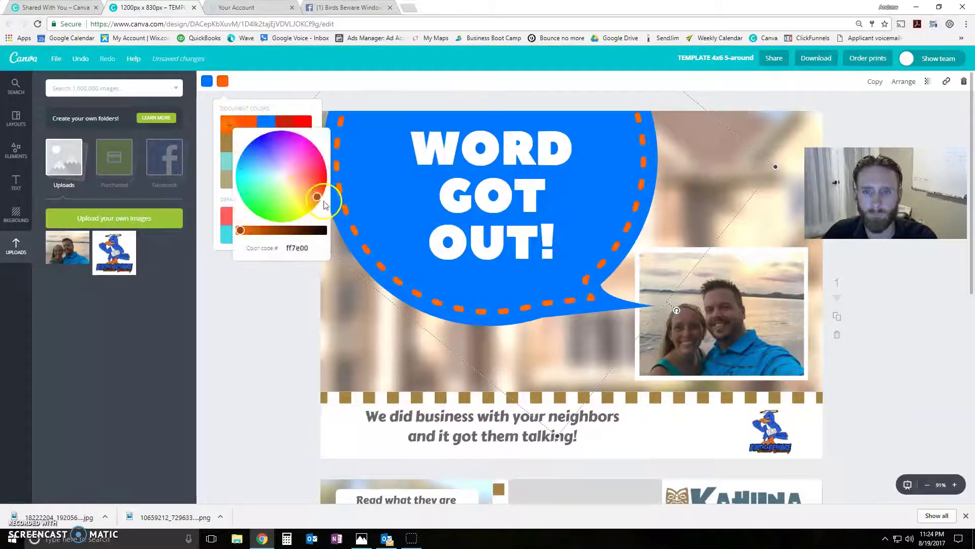
{"action": "left_click_drag", "start_coordinate": [324, 201], "coordinate": [330, 207]}
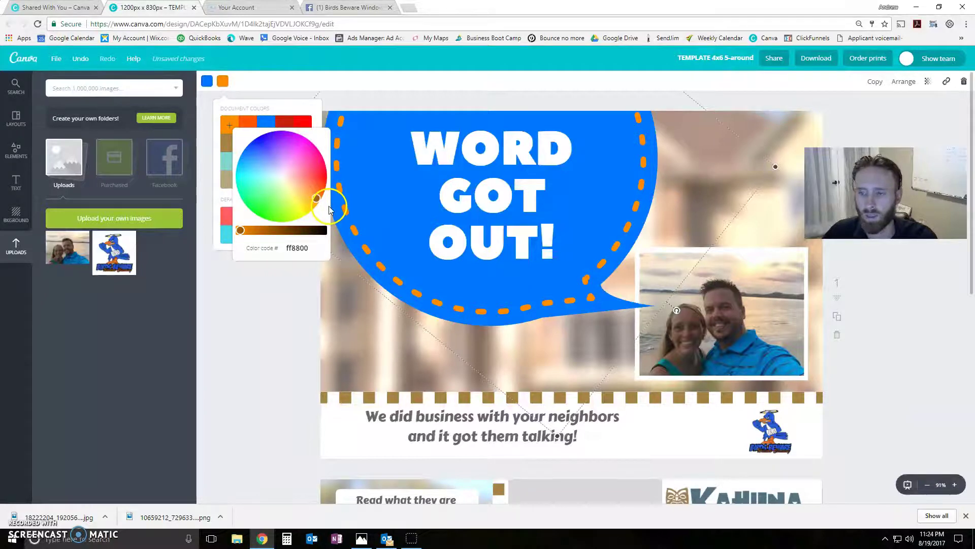
{"action": "left_click", "coordinate": [257, 385]}
{"action": "left_click", "coordinate": [394, 403]}
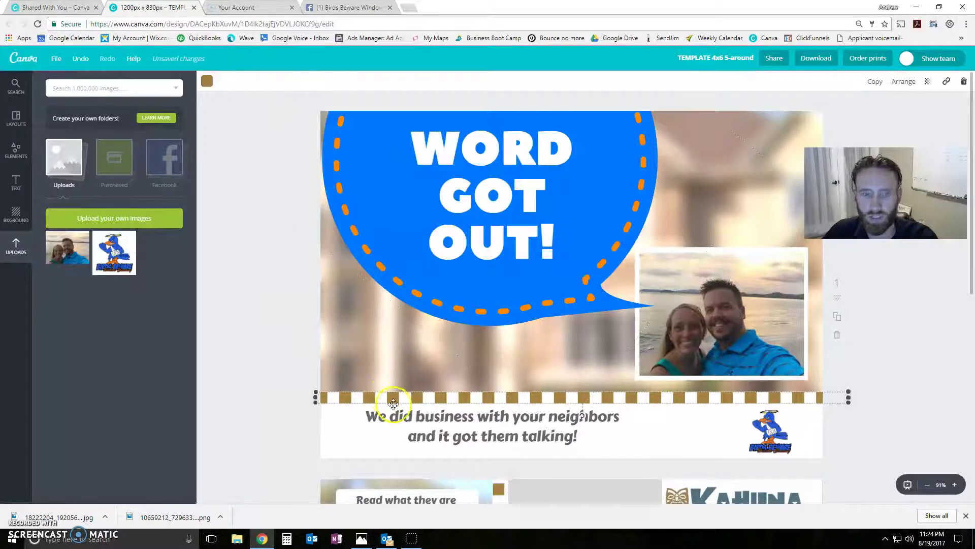
Step: Turn the horizontal checkered stripe orange and shift the neighbours text slightly right and down
{"action": "left_click", "coordinate": [207, 80]}
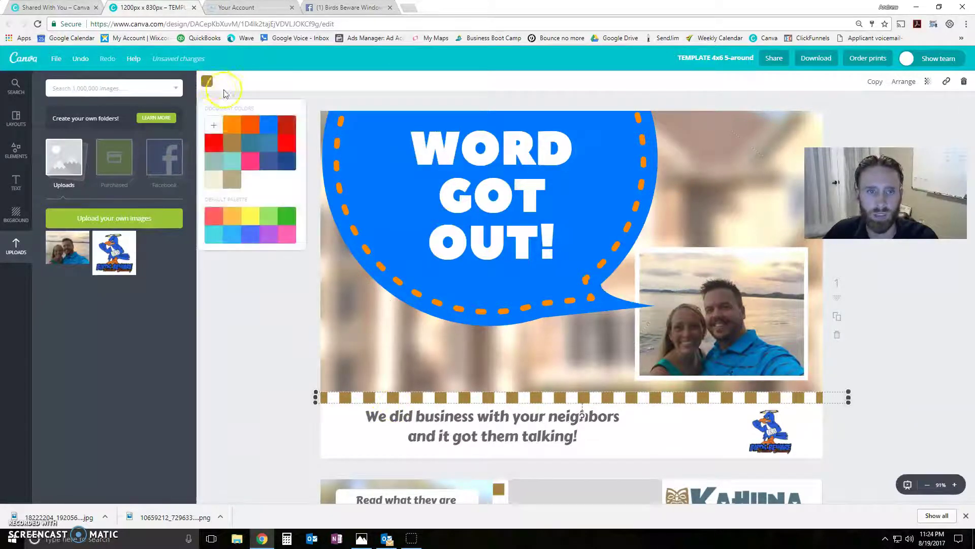
{"action": "left_click", "coordinate": [228, 123]}
{"action": "left_click", "coordinate": [223, 323]}
{"action": "left_click_drag", "start_coordinate": [486, 433], "coordinate": [524, 437]}
{"action": "left_click", "coordinate": [858, 404]}
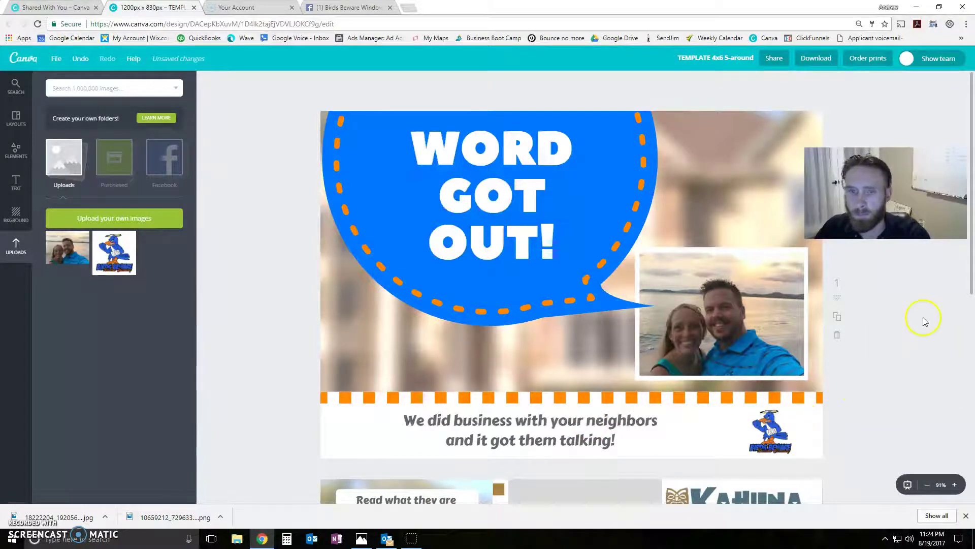
Step: Scroll down to the back page and select the vertical checkered strip
{"action": "scroll", "coordinate": [402, 320], "scroll_direction": "down", "scroll_amount": 5}
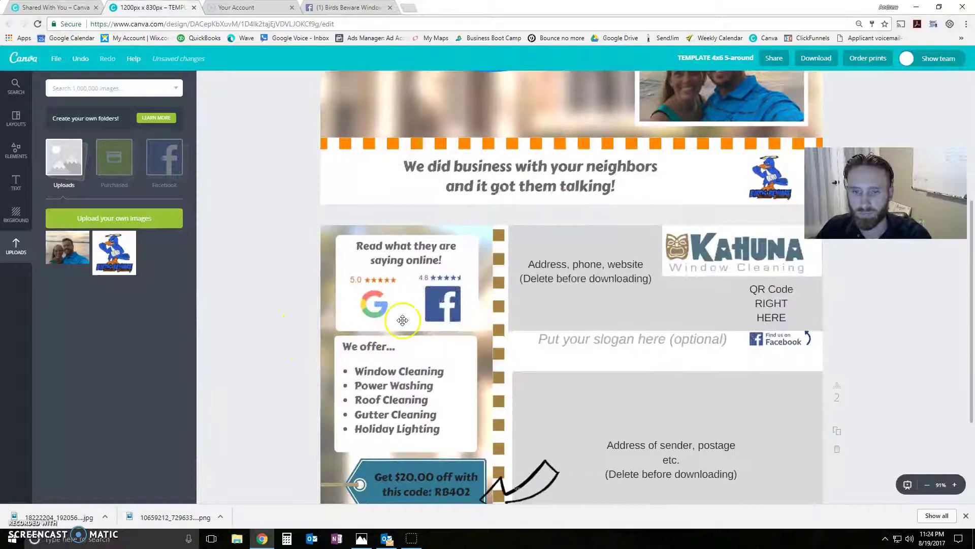
{"action": "scroll", "coordinate": [402, 320], "scroll_direction": "down", "scroll_amount": 2}
{"action": "left_click", "coordinate": [503, 296]}
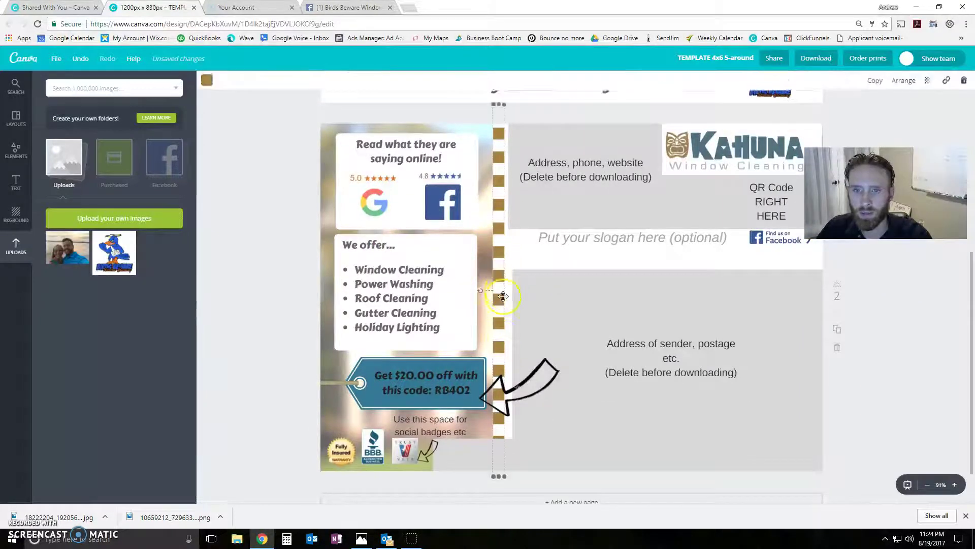
Step: Recolour the vertical checkered strip beside the reviews panel with the orange document colour
{"action": "left_click", "coordinate": [207, 81]}
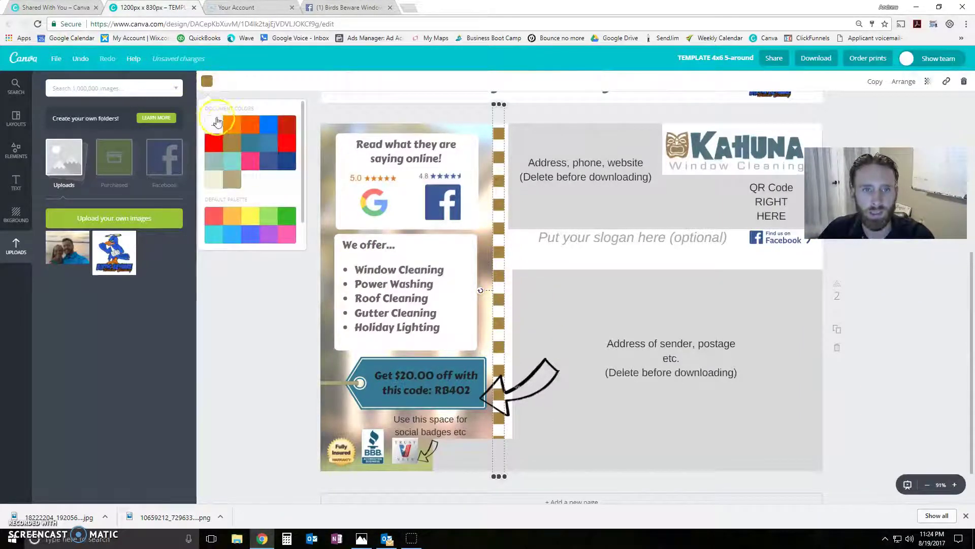
{"action": "left_click", "coordinate": [231, 124]}
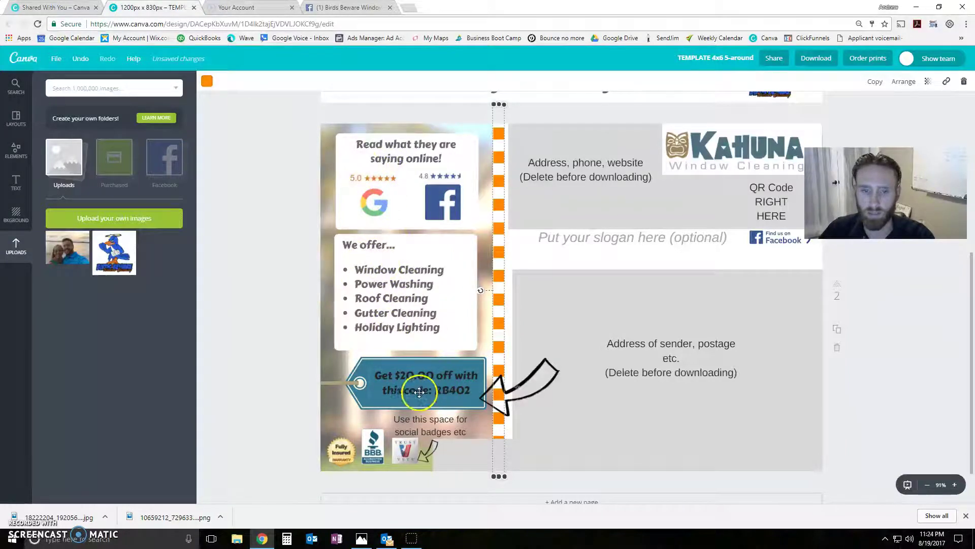
{"action": "left_click", "coordinate": [450, 388]}
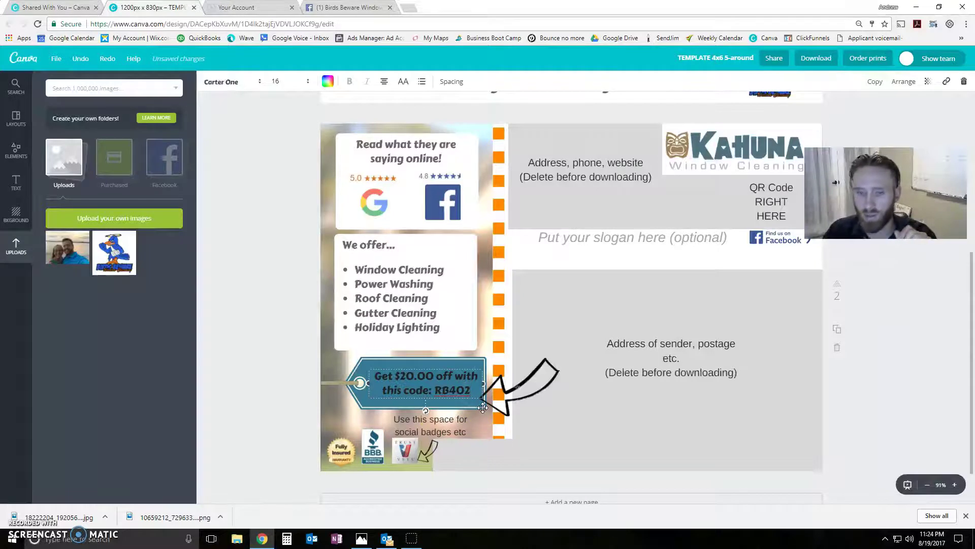
Step: Replace the old coupon code RB402 with NMOO! on the $20.00 off tag
{"action": "key", "text": "BackSpace"}
{"action": "key", "text": "BackSpace"}
{"action": "key", "text": "BackSpace"}
{"action": "key", "text": "BackSpace"}
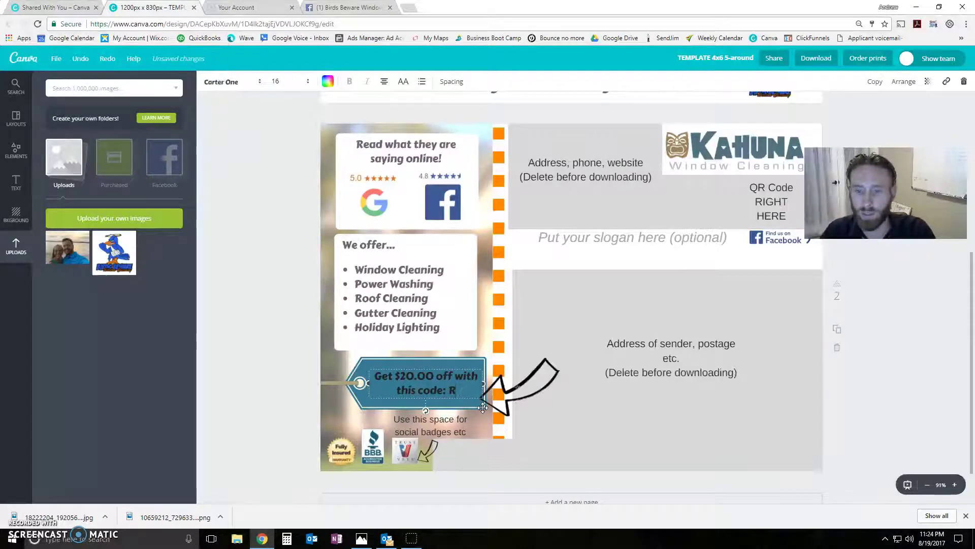
{"action": "key", "text": "BackSpace"}
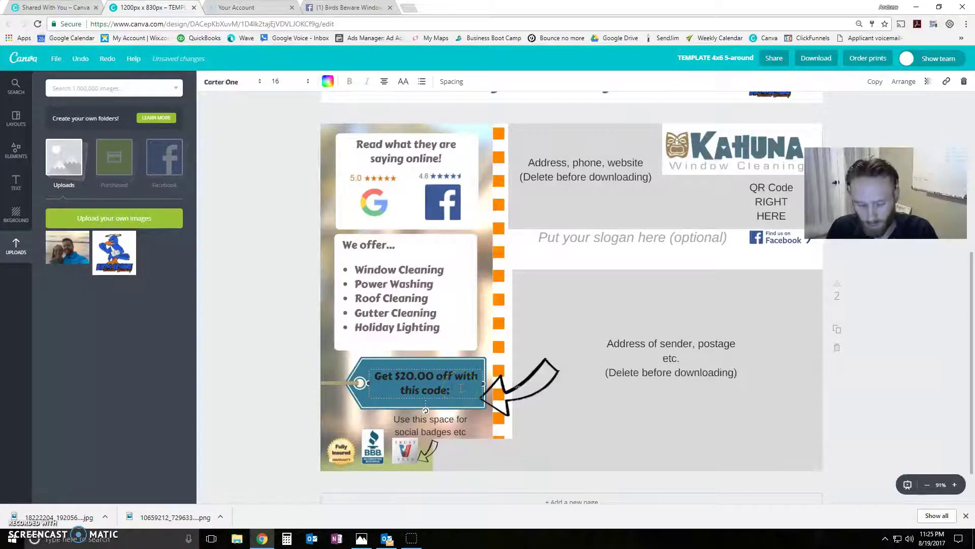
{"action": "type", "text": "RB"}
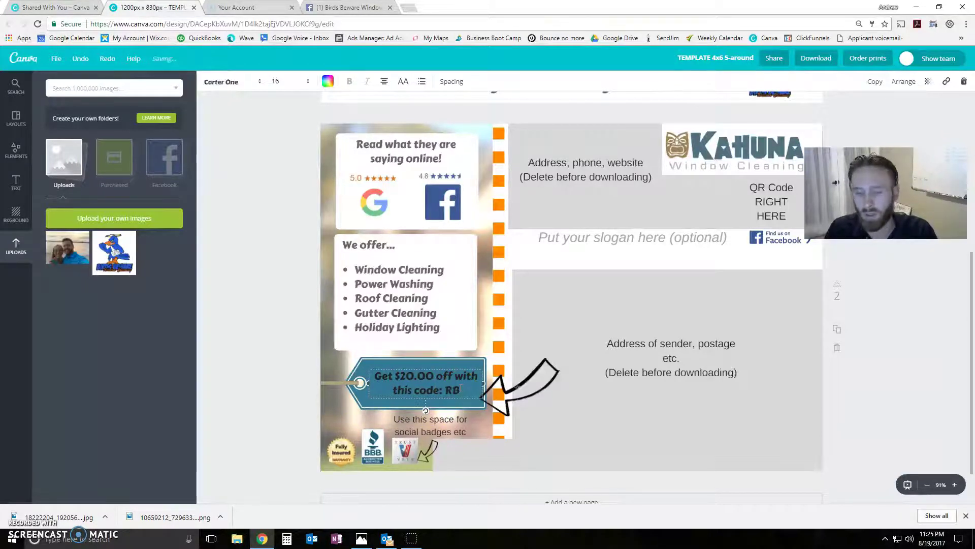
{"action": "key", "text": "BackSpace"}
{"action": "key", "text": "BackSpace"}
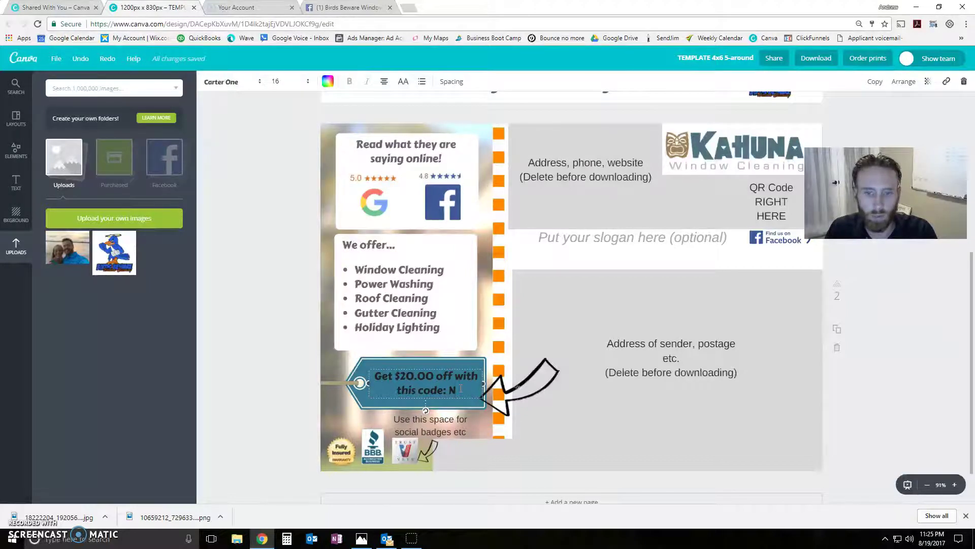
{"action": "key", "text": "BackSpace"}
{"action": "type", "text": "NM"}
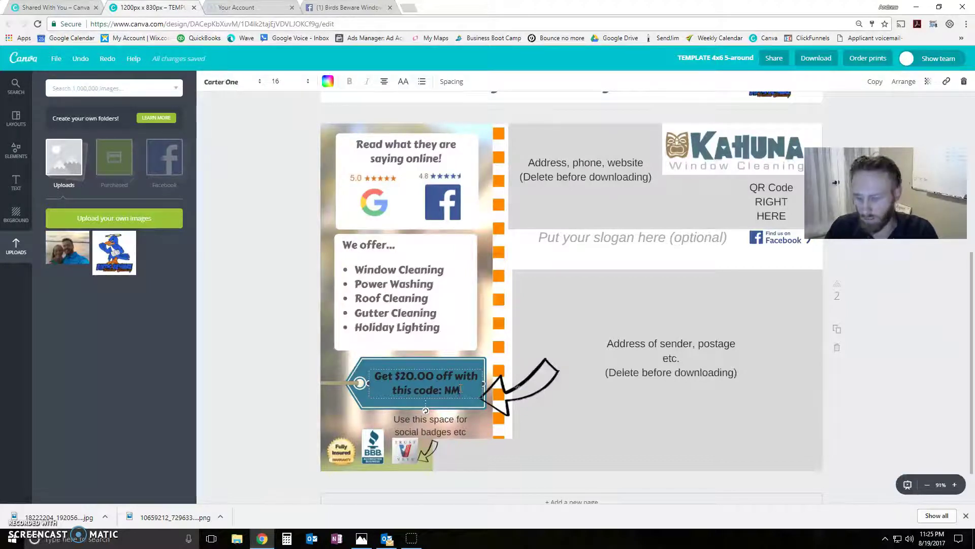
{"action": "type", "text": "OO!"}
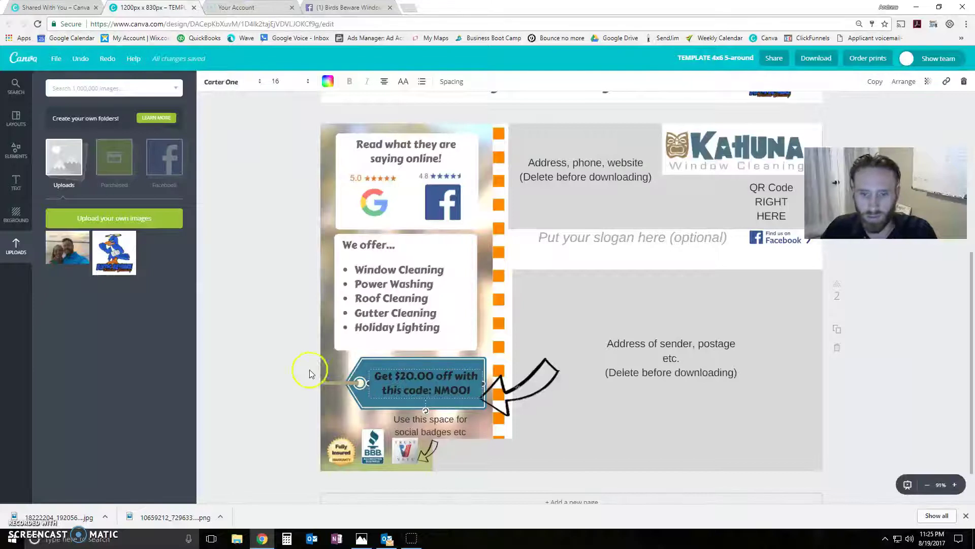
{"action": "left_click", "coordinate": [457, 411]}
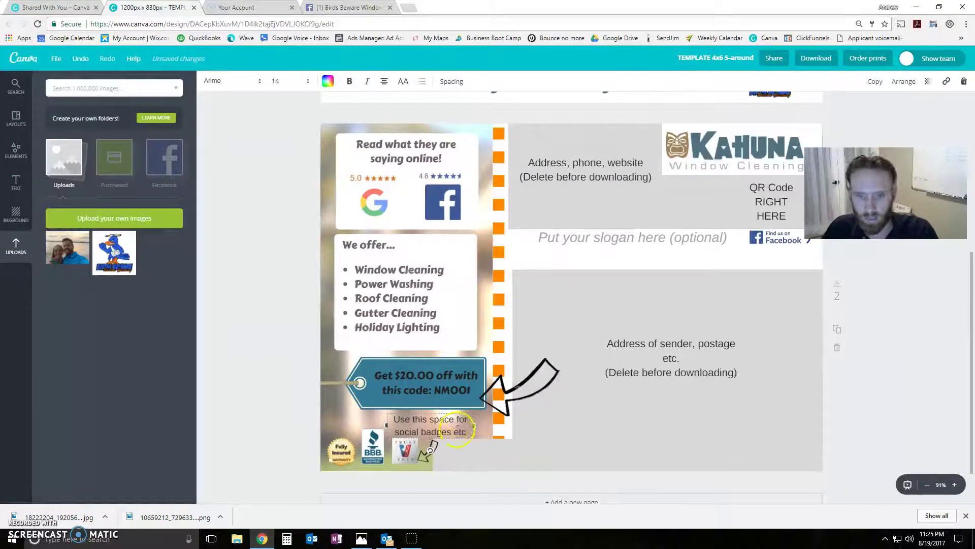
Step: Delete the social-badges placeholder text and the small arrow beside it
{"action": "key", "text": "Delete"}
{"action": "left_click", "coordinate": [428, 450]}
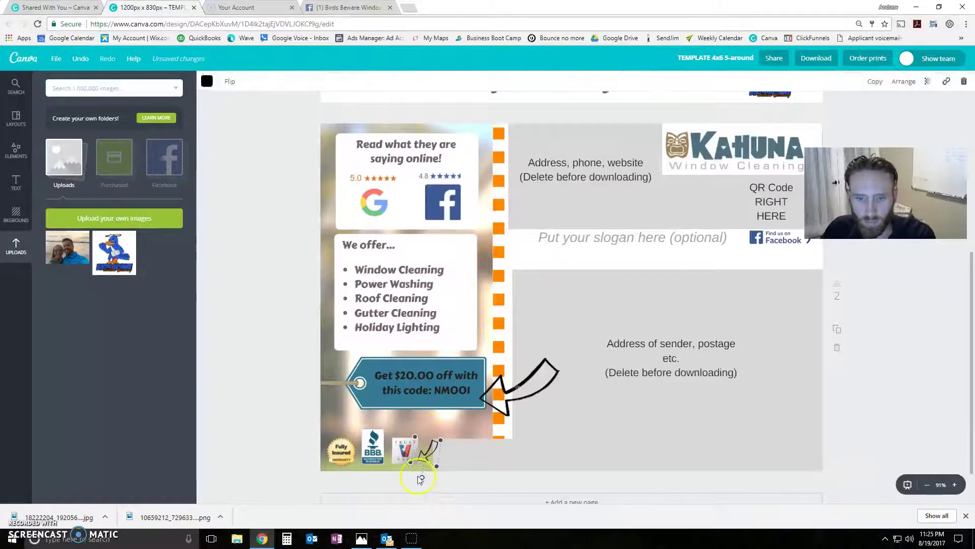
{"action": "key", "text": "Delete"}
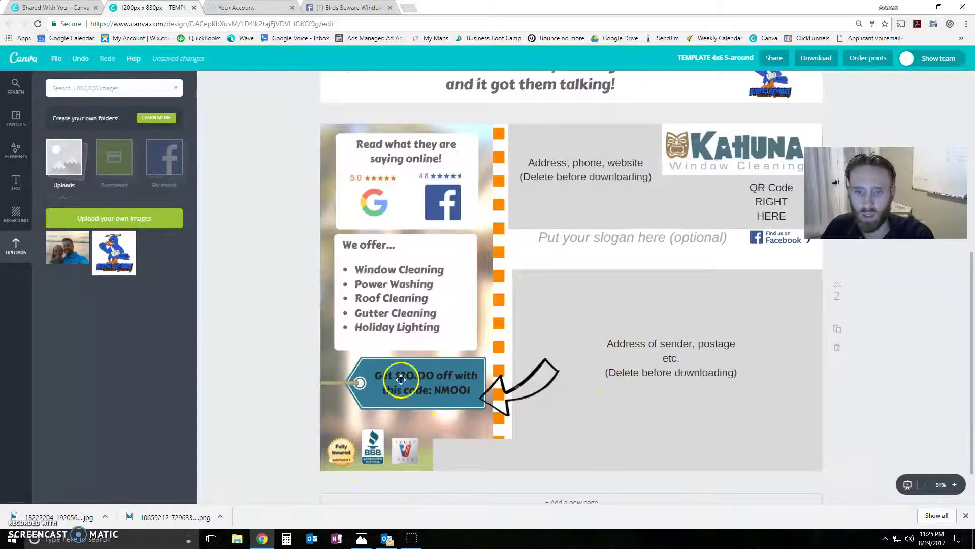
Step: Swap the Kahuna logo for the uploaded Birds Beware logo at the card's top right
{"action": "scroll", "coordinate": [372, 376], "scroll_direction": "up", "scroll_amount": 3}
{"action": "left_click", "coordinate": [716, 300]}
{"action": "key", "text": "Delete"}
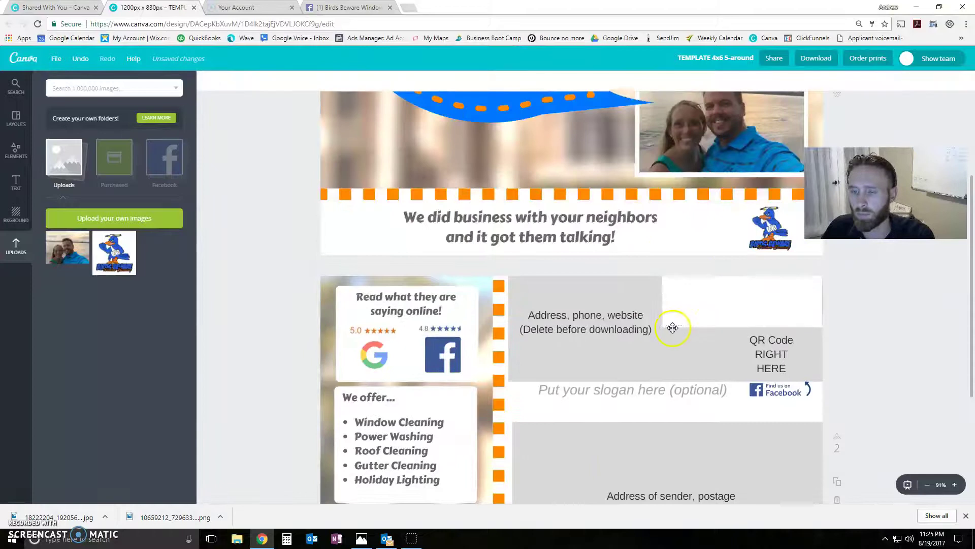
{"action": "left_click_drag", "start_coordinate": [114, 252], "coordinate": [787, 297]}
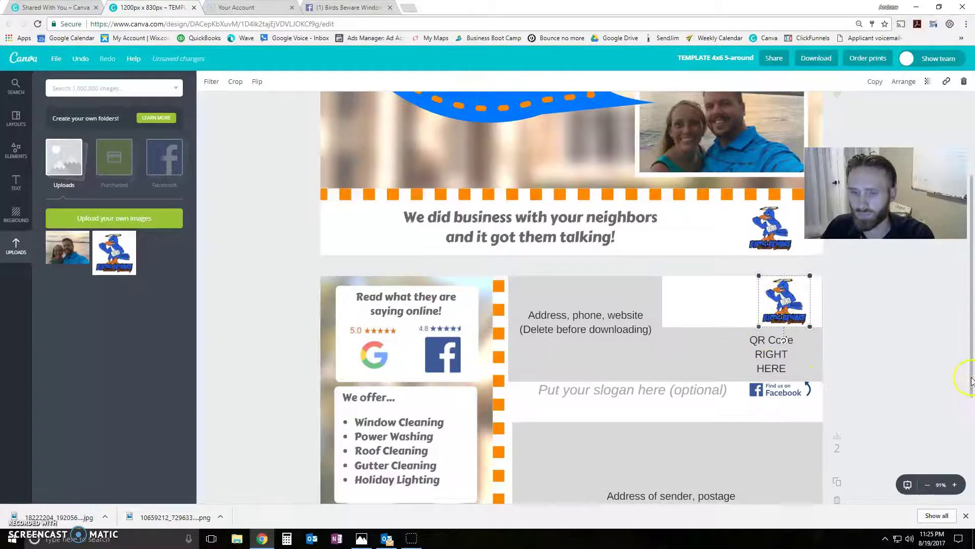
{"action": "scroll", "coordinate": [958, 382], "scroll_direction": "down", "scroll_amount": 1}
{"action": "scroll", "coordinate": [950, 383], "scroll_direction": "down", "scroll_amount": 3}
{"action": "scroll", "coordinate": [925, 387], "scroll_direction": "up", "scroll_amount": 1}
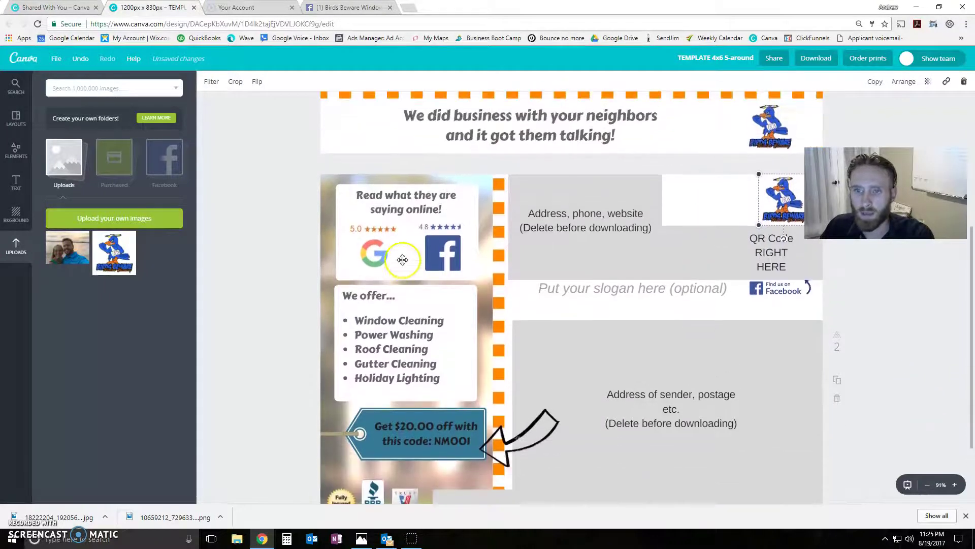
{"action": "left_click", "coordinate": [590, 287]}
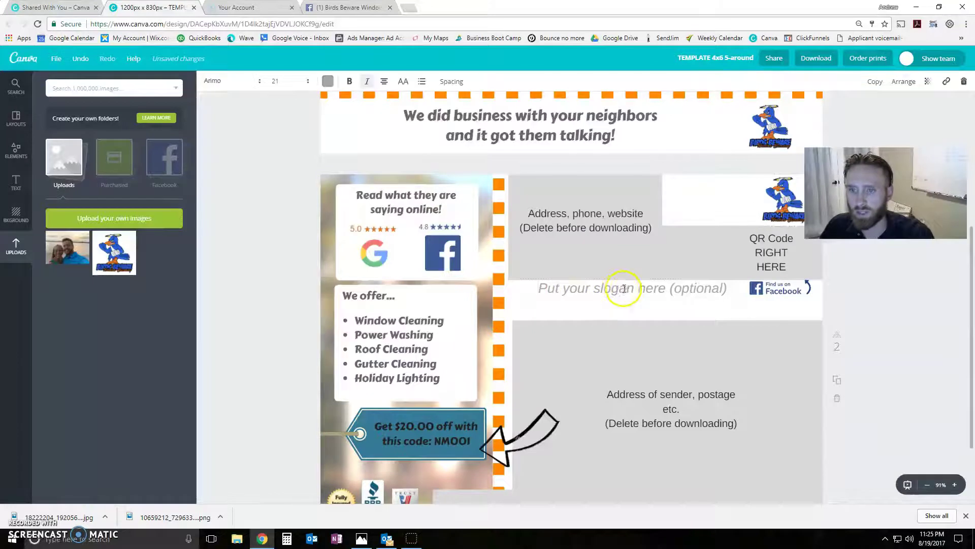
{"action": "mouse_move", "coordinate": [729, 288]}
{"action": "left_mouse_down"}
{"action": "mouse_move", "coordinate": [536, 291]}
{"action": "mouse_move", "coordinate": [734, 290]}
{"action": "left_mouse_up"}
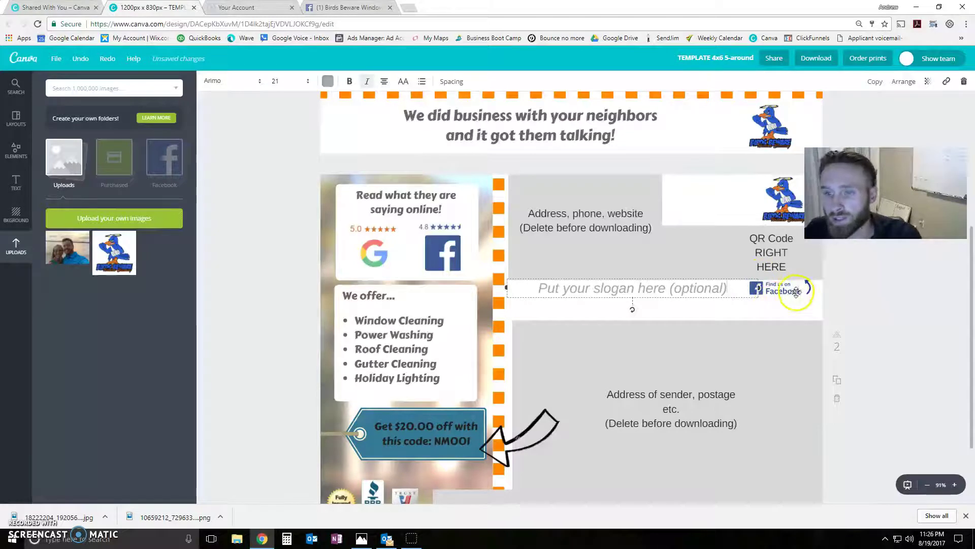
{"action": "left_click", "coordinate": [879, 294]}
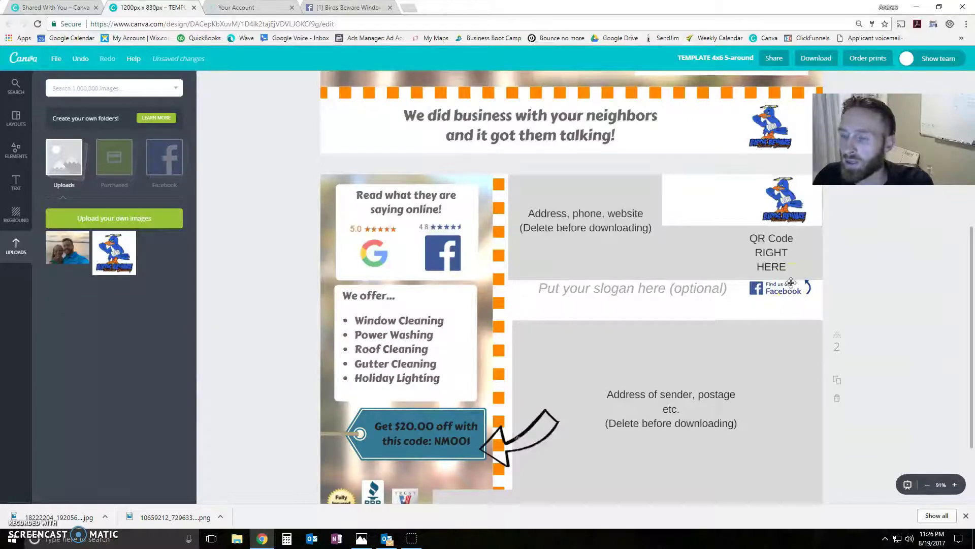
{"action": "left_click", "coordinate": [784, 290]}
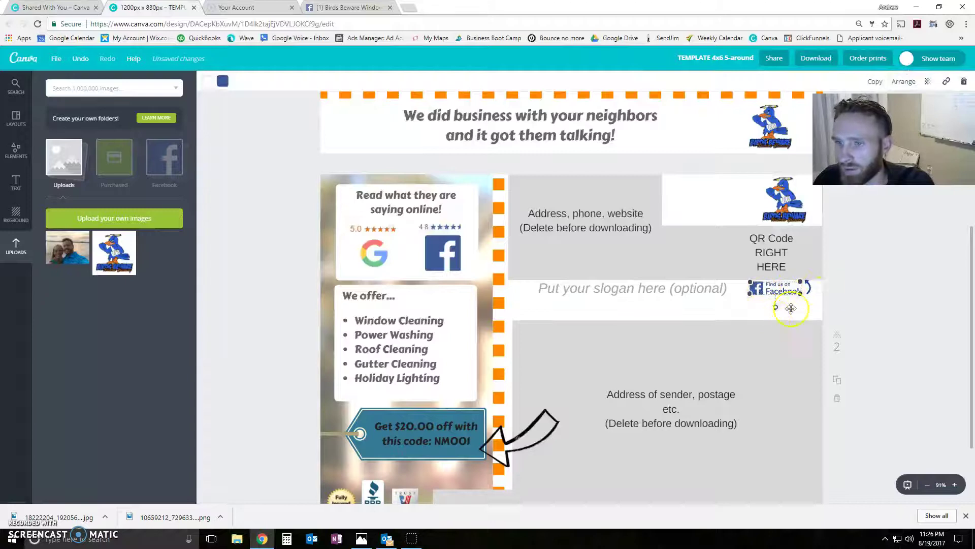
{"action": "left_click", "coordinate": [857, 305]}
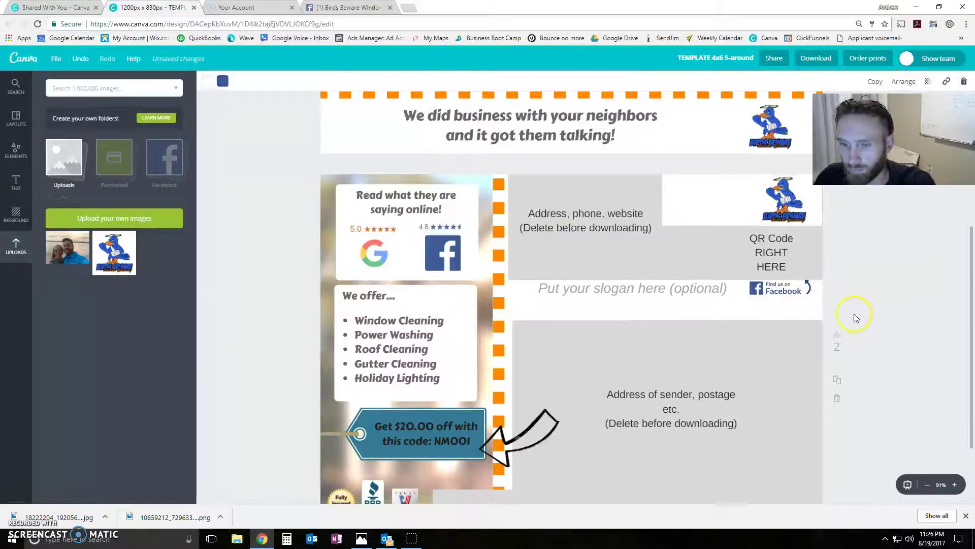
{"action": "scroll", "coordinate": [853, 315], "scroll_direction": "down", "scroll_amount": 3}
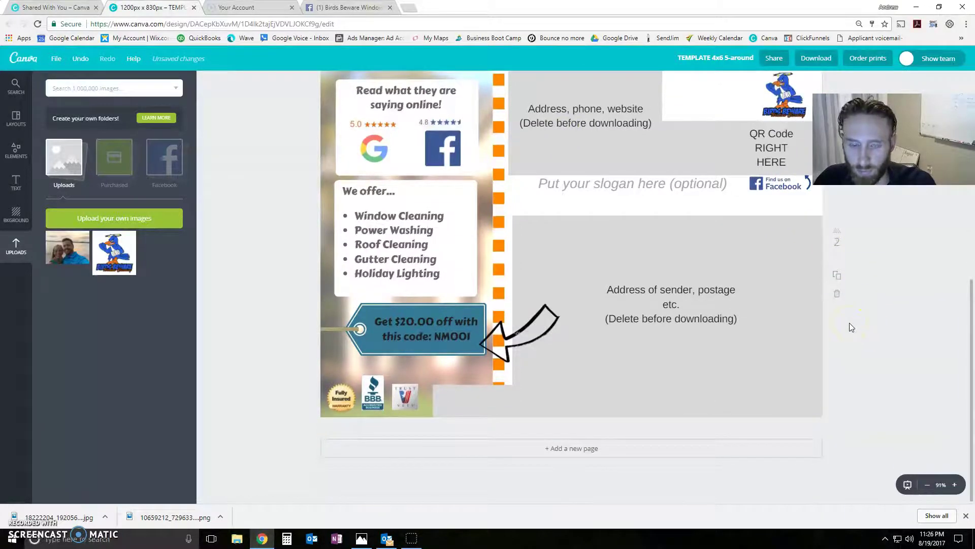
{"action": "scroll", "coordinate": [840, 330], "scroll_direction": "up", "scroll_amount": 6}
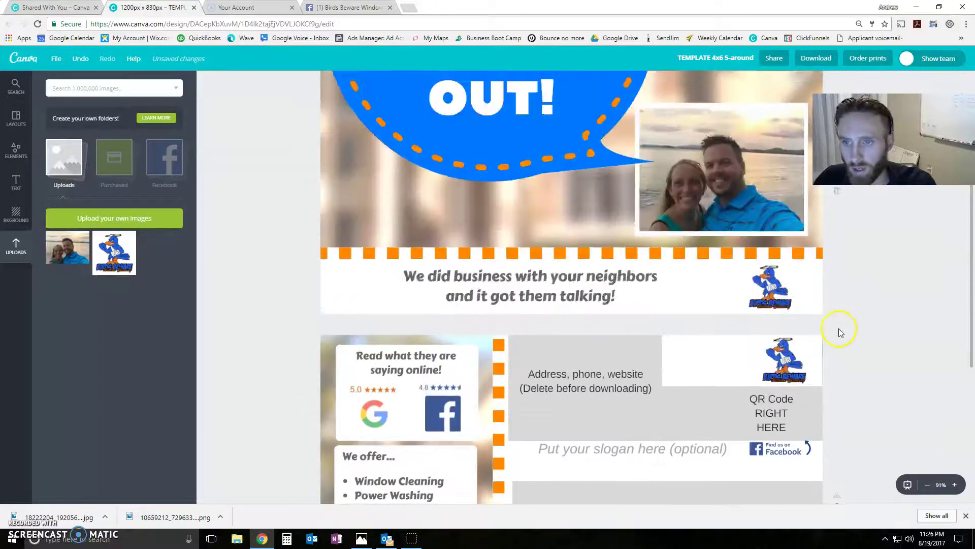
{"action": "scroll", "coordinate": [837, 331], "scroll_direction": "down", "scroll_amount": 4}
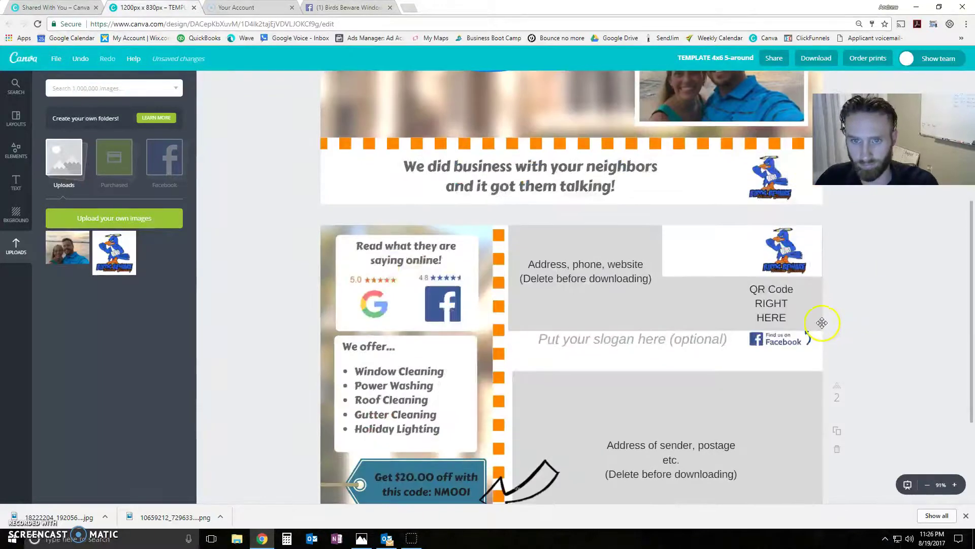
{"action": "scroll", "coordinate": [823, 321], "scroll_direction": "up", "scroll_amount": 5}
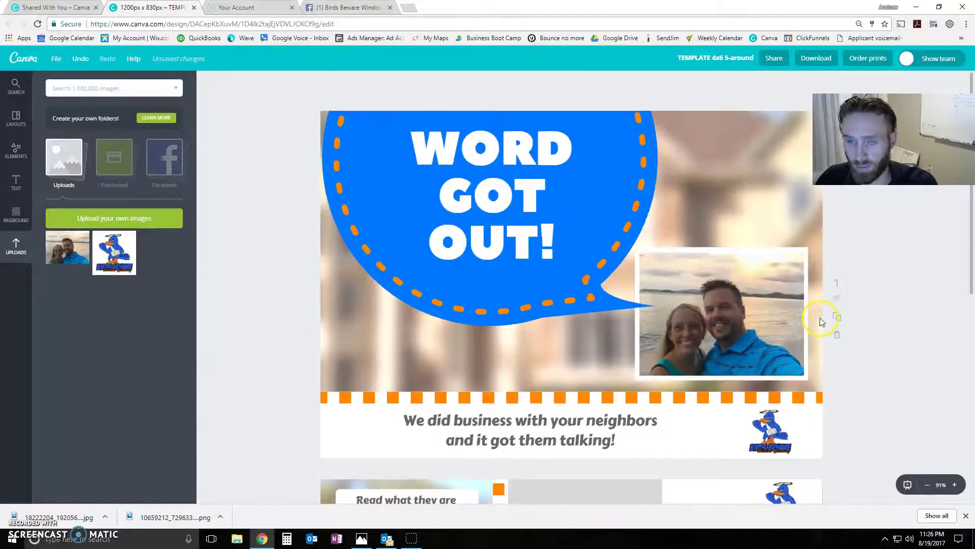
{"action": "scroll", "coordinate": [816, 317], "scroll_direction": "down", "scroll_amount": 3}
{"action": "scroll", "coordinate": [836, 321], "scroll_direction": "down", "scroll_amount": 4}
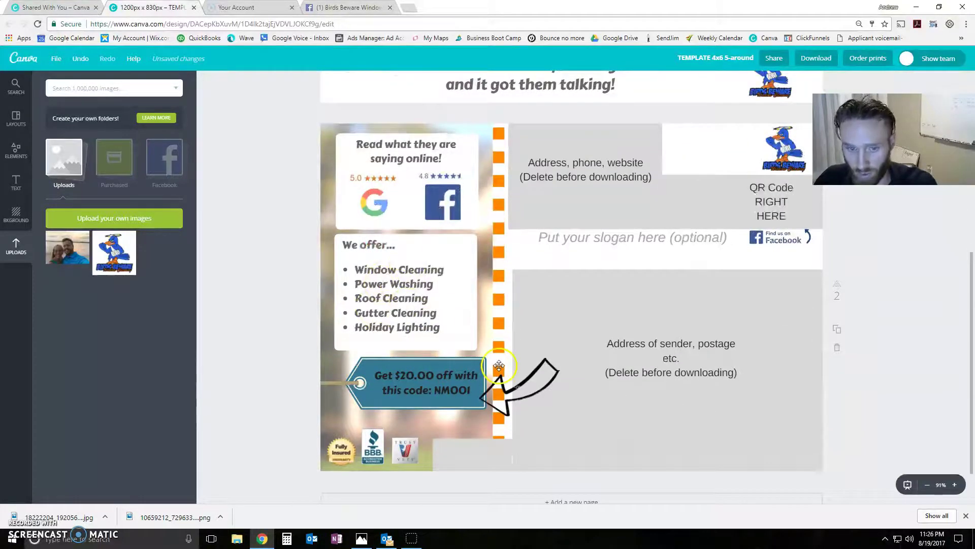
{"action": "scroll", "coordinate": [499, 362], "scroll_direction": "down", "scroll_amount": 1}
{"action": "scroll", "coordinate": [498, 362], "scroll_direction": "down", "scroll_amount": 1}
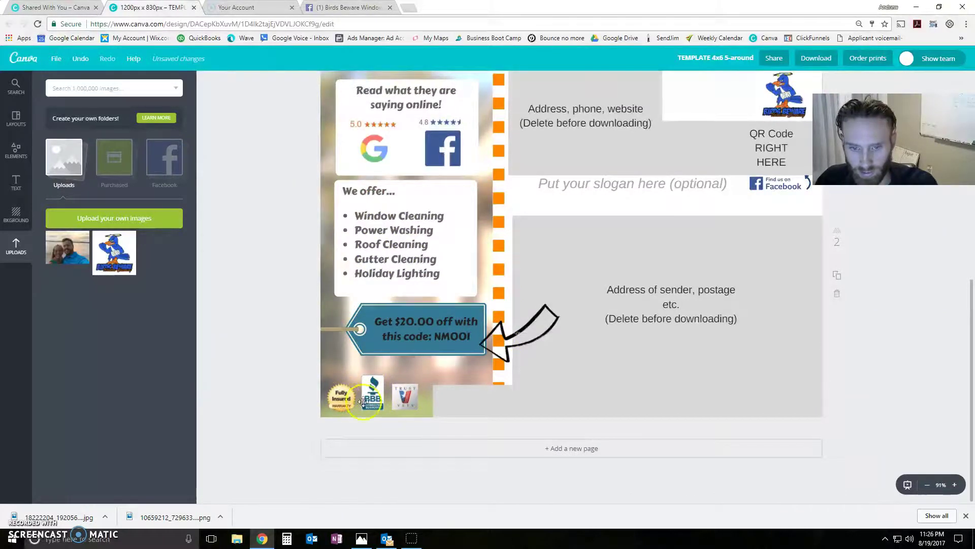
{"action": "scroll", "coordinate": [340, 361], "scroll_direction": "up", "scroll_amount": 3}
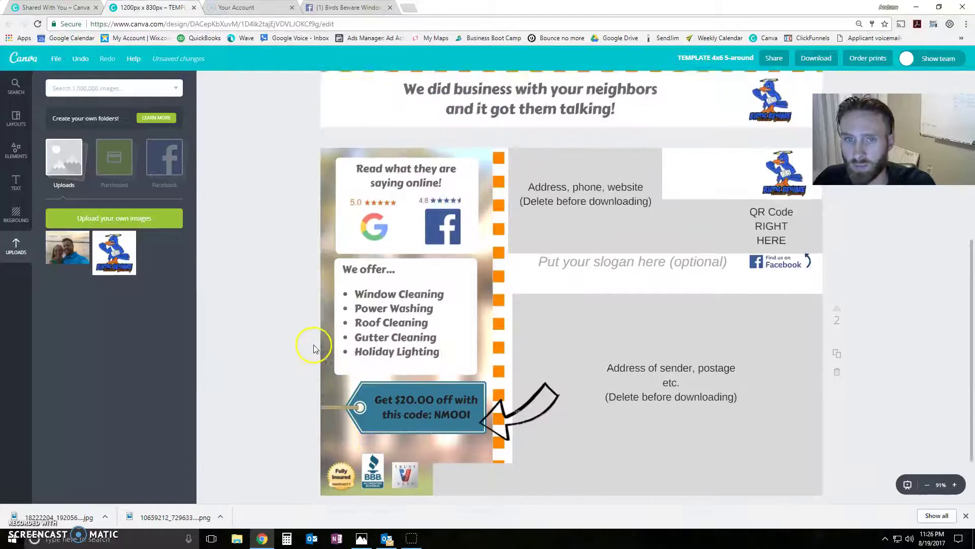
{"action": "scroll", "coordinate": [313, 349], "scroll_direction": "down", "scroll_amount": 3}
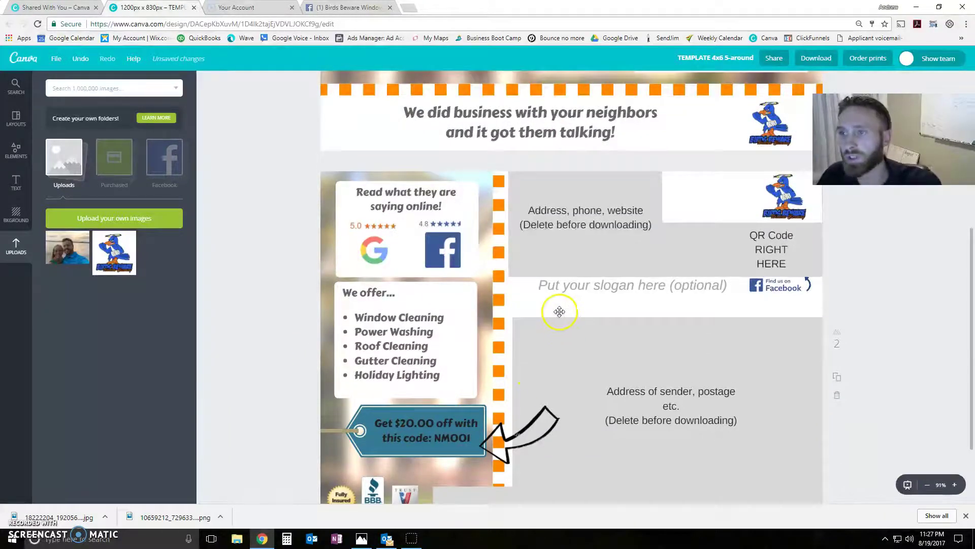
Step: Delete the gray address and QR code boxes along with their placeholder text
{"action": "left_click", "coordinate": [645, 190]}
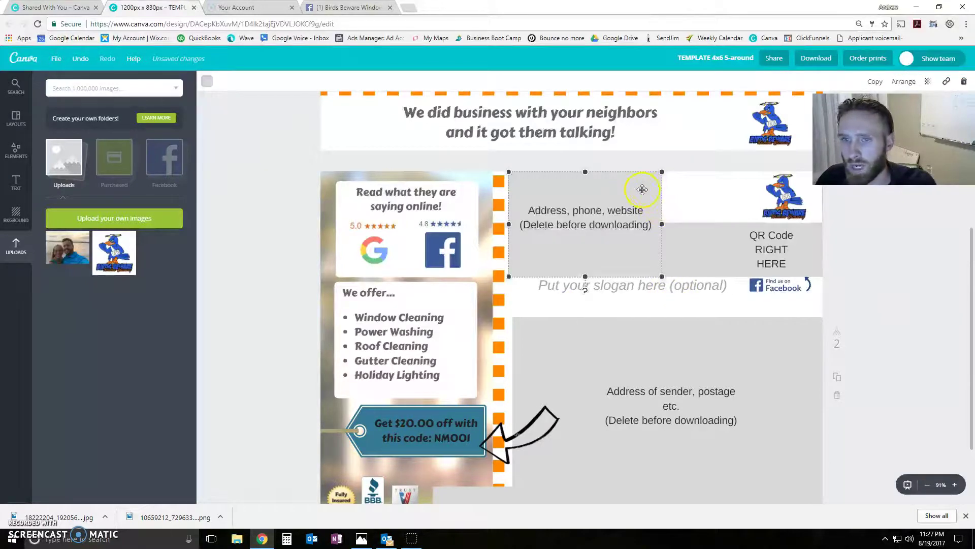
{"action": "key", "text": "Delete"}
{"action": "left_click", "coordinate": [621, 203]}
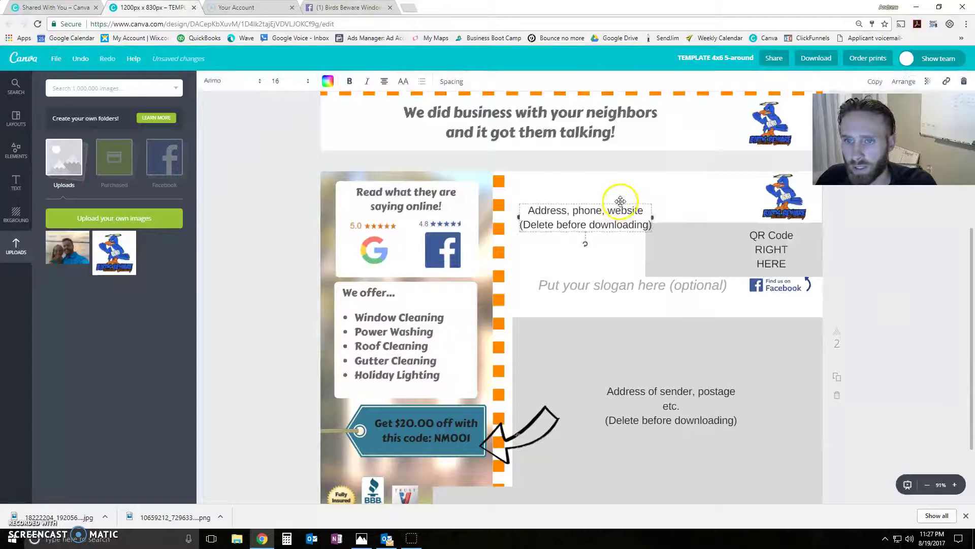
{"action": "key", "text": "Delete"}
{"action": "left_click", "coordinate": [697, 237]}
{"action": "key", "text": "Delete"}
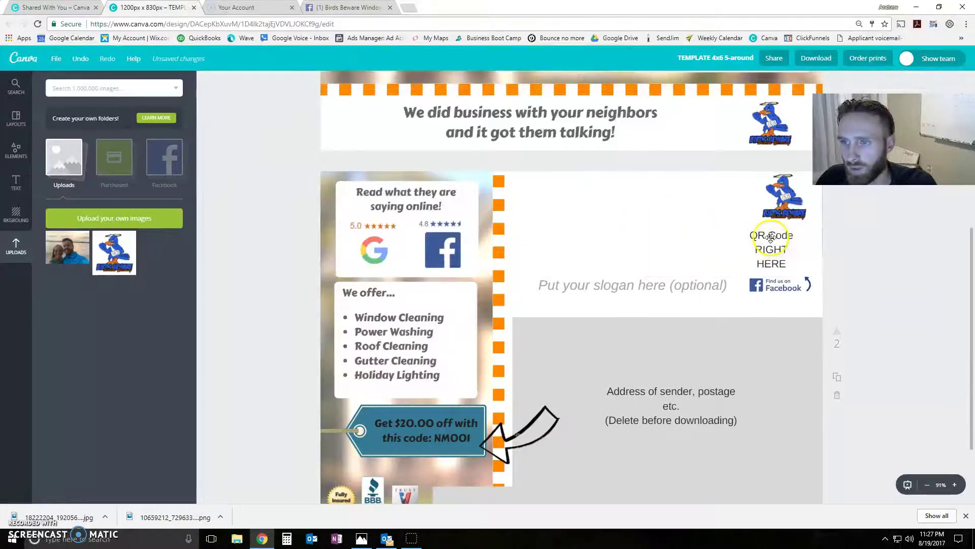
{"action": "left_click", "coordinate": [771, 237]}
{"action": "key", "text": "Delete"}
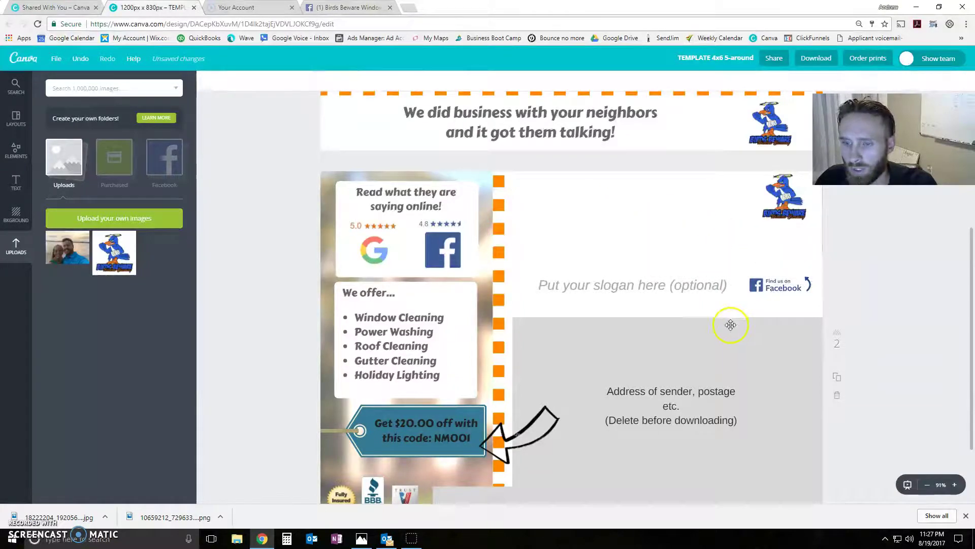
Step: Delete the gray sender-address box, its placeholder text, and the gray bottom bar
{"action": "left_click", "coordinate": [731, 324]}
{"action": "key", "text": "Delete"}
{"action": "left_click", "coordinate": [655, 390]}
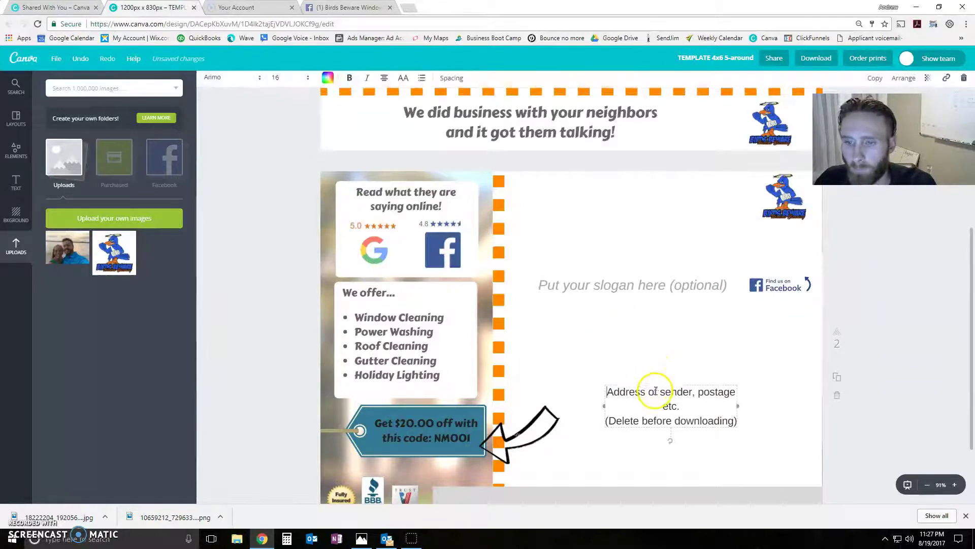
{"action": "key", "text": "Delete"}
{"action": "scroll", "coordinate": [641, 383], "scroll_direction": "down", "scroll_amount": 2}
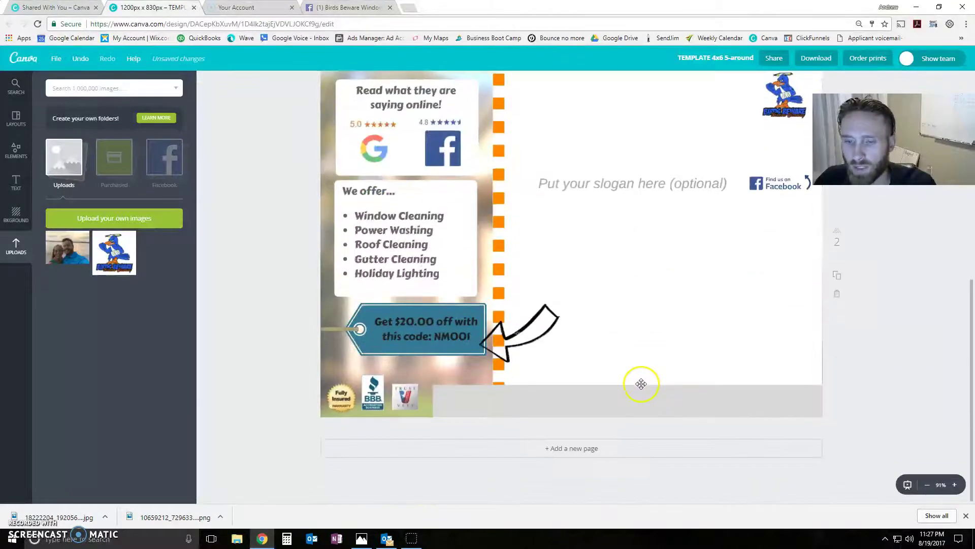
{"action": "left_click", "coordinate": [635, 404]}
{"action": "key", "text": "Delete"}
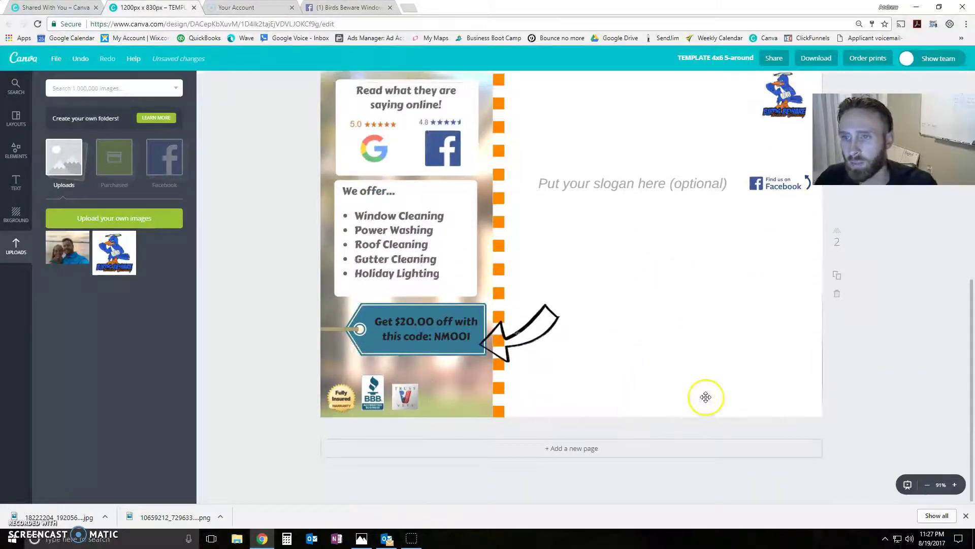
{"action": "scroll", "coordinate": [705, 396], "scroll_direction": "up", "scroll_amount": 3}
{"action": "scroll", "coordinate": [702, 387], "scroll_direction": "down", "scroll_amount": 3}
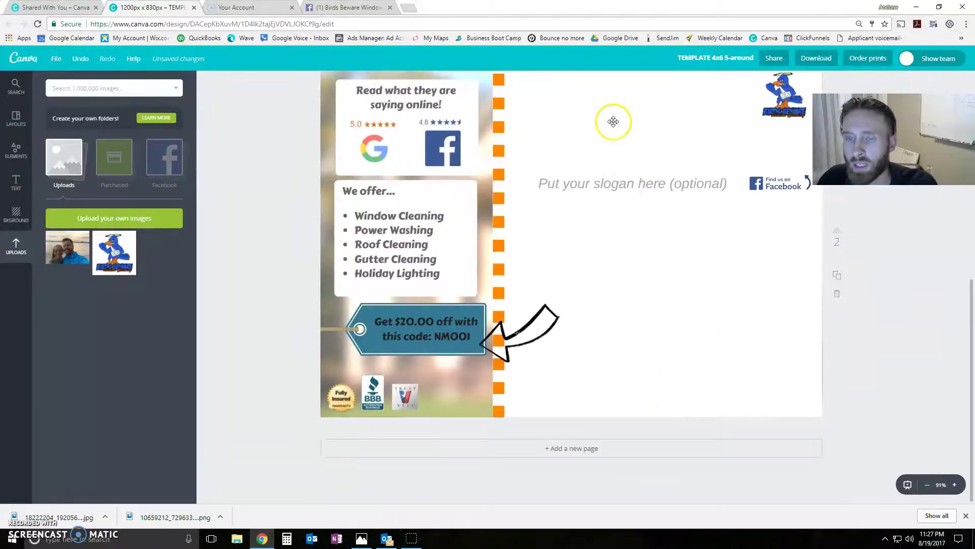
{"action": "scroll", "coordinate": [642, 190], "scroll_direction": "up", "scroll_amount": 1}
{"action": "scroll", "coordinate": [641, 190], "scroll_direction": "up", "scroll_amount": 2}
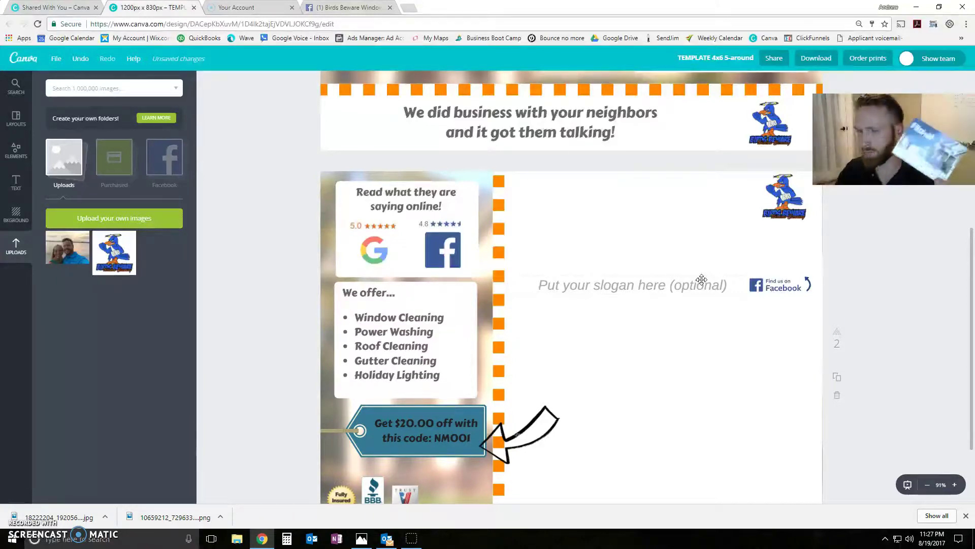
{"action": "left_click", "coordinate": [742, 249]}
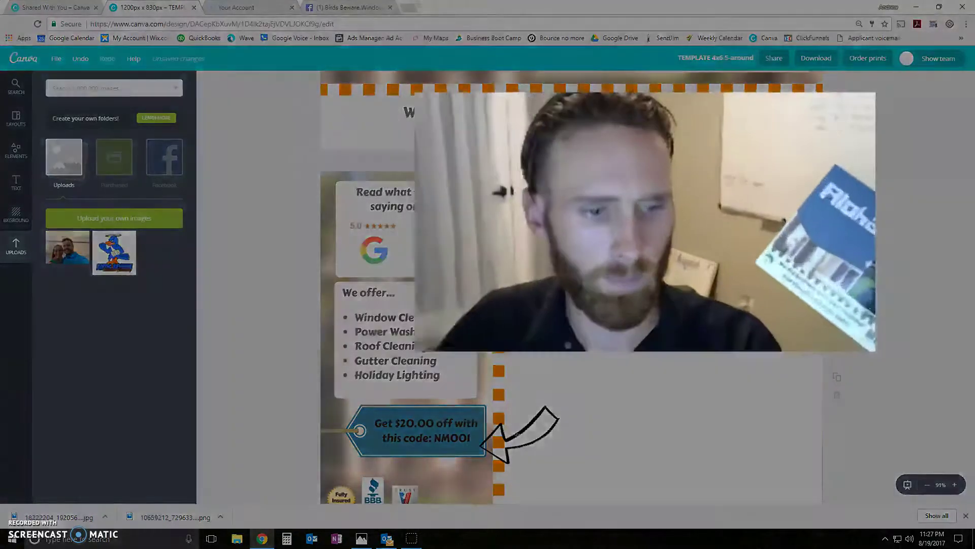